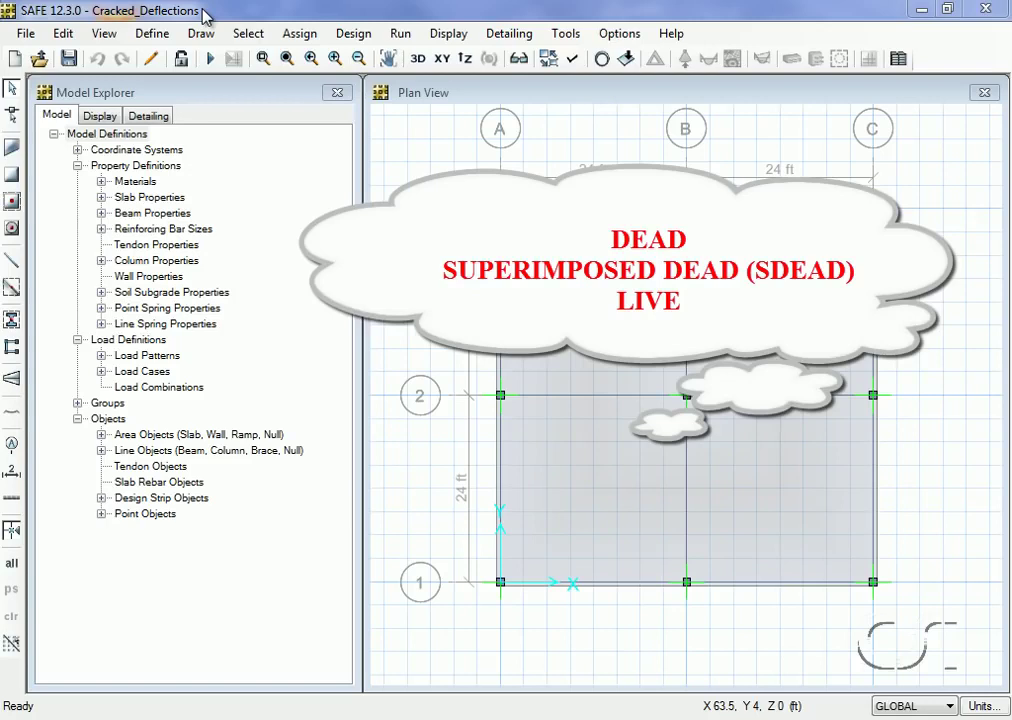
Add a load pattern named SDEAD of type SUPER DEAD next to DEAD and LIVE
left_click(152, 35)
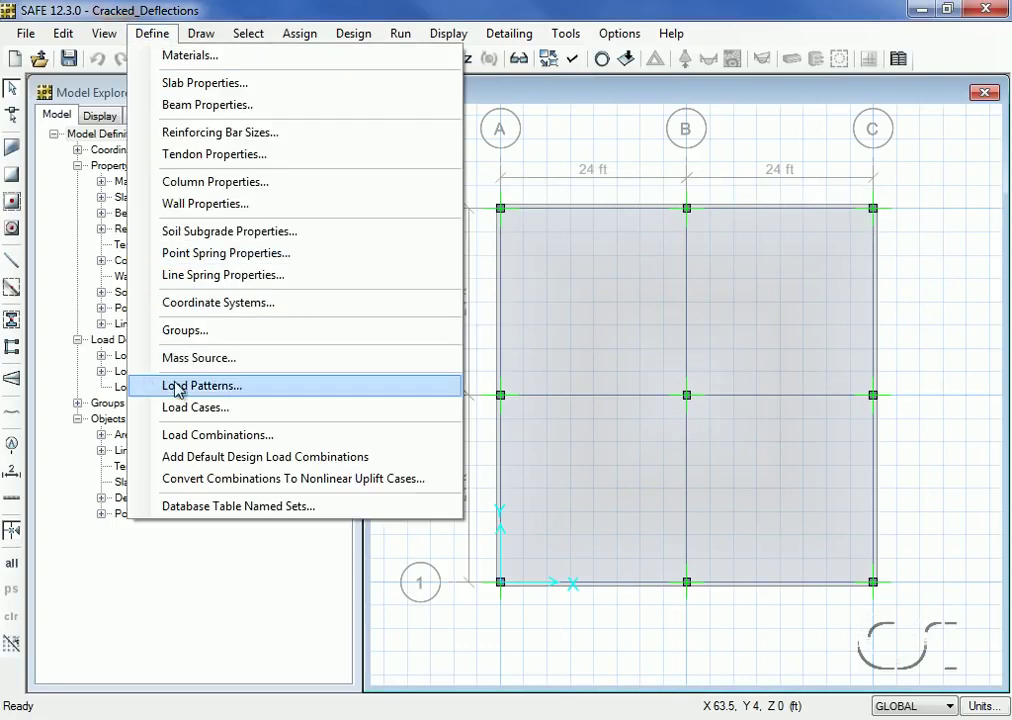
left_click(246, 396)
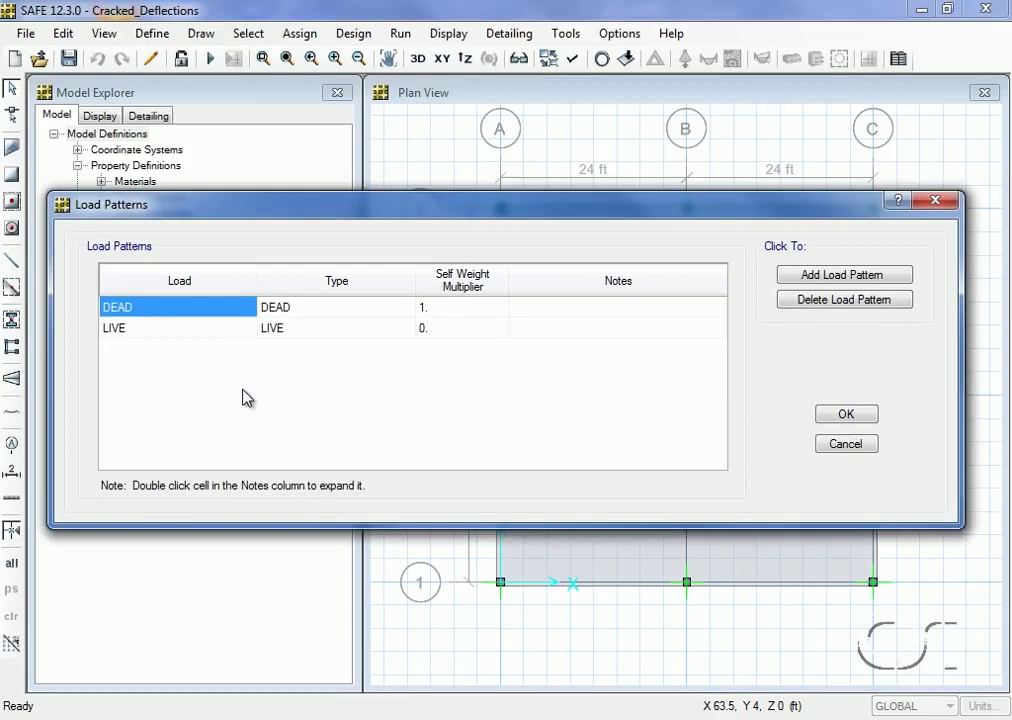
left_click(800, 277)
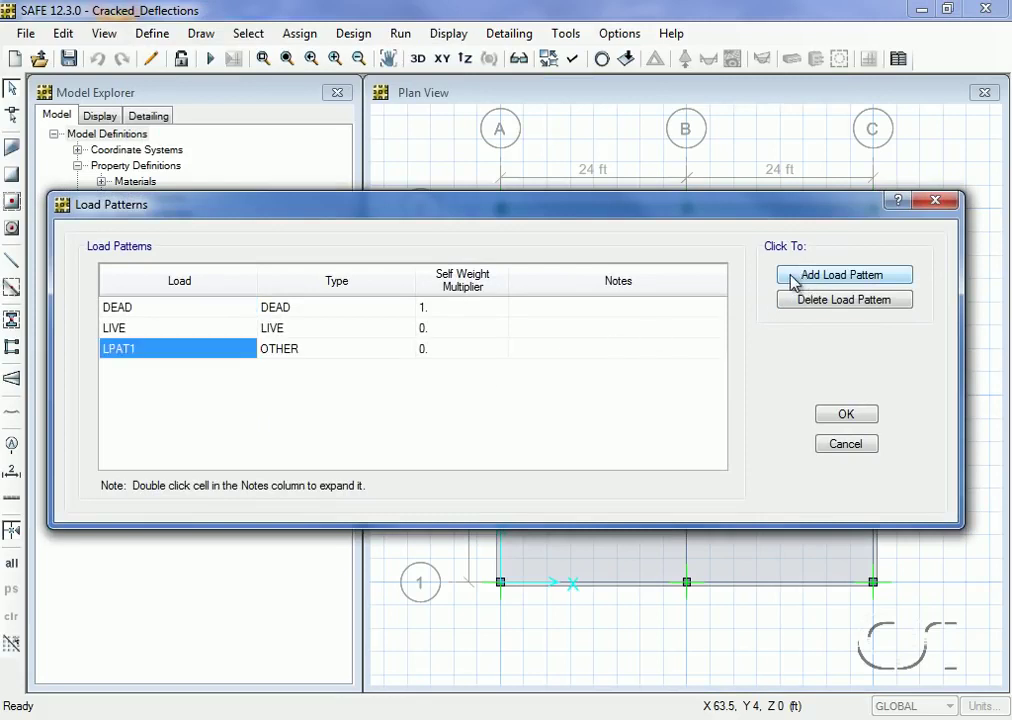
type("SDEAD")
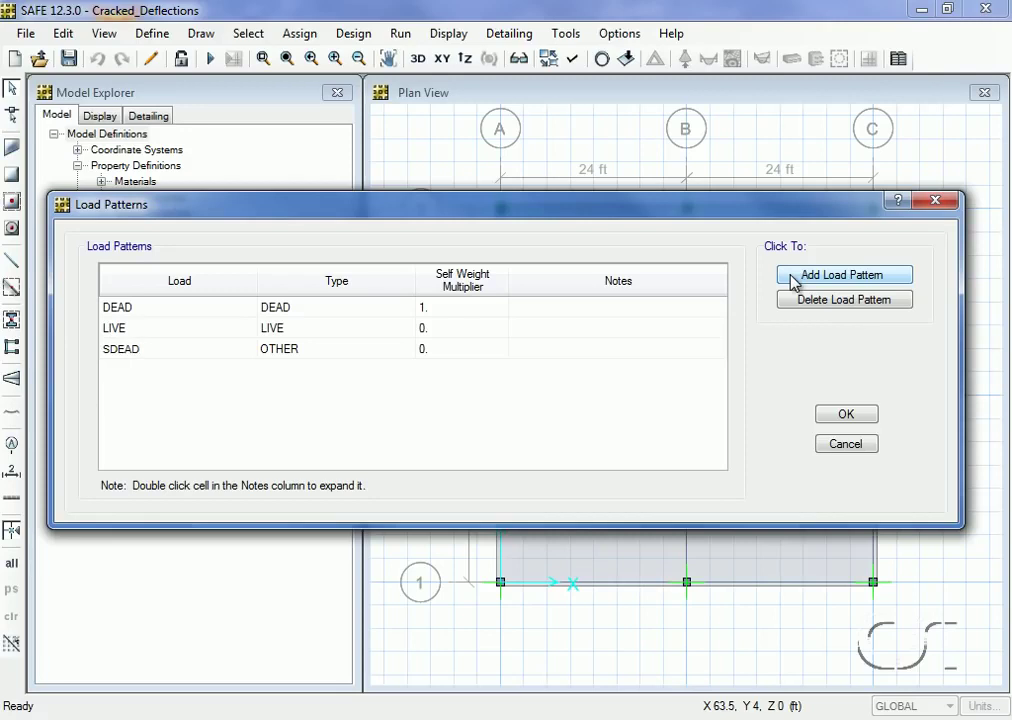
left_click(370, 353)
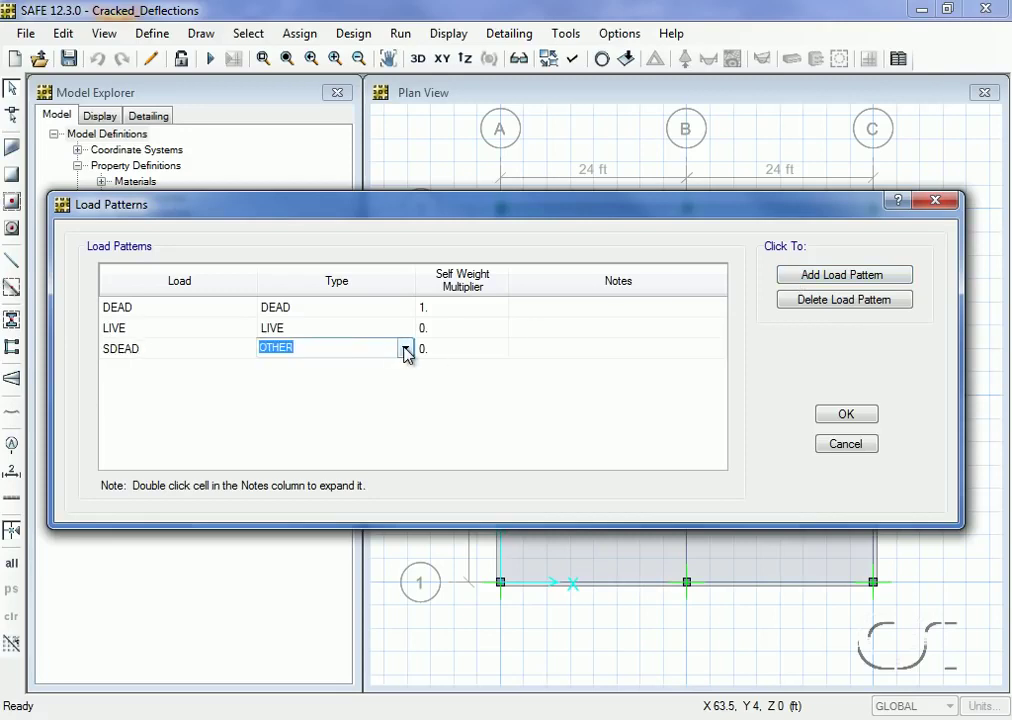
left_click(405, 348)
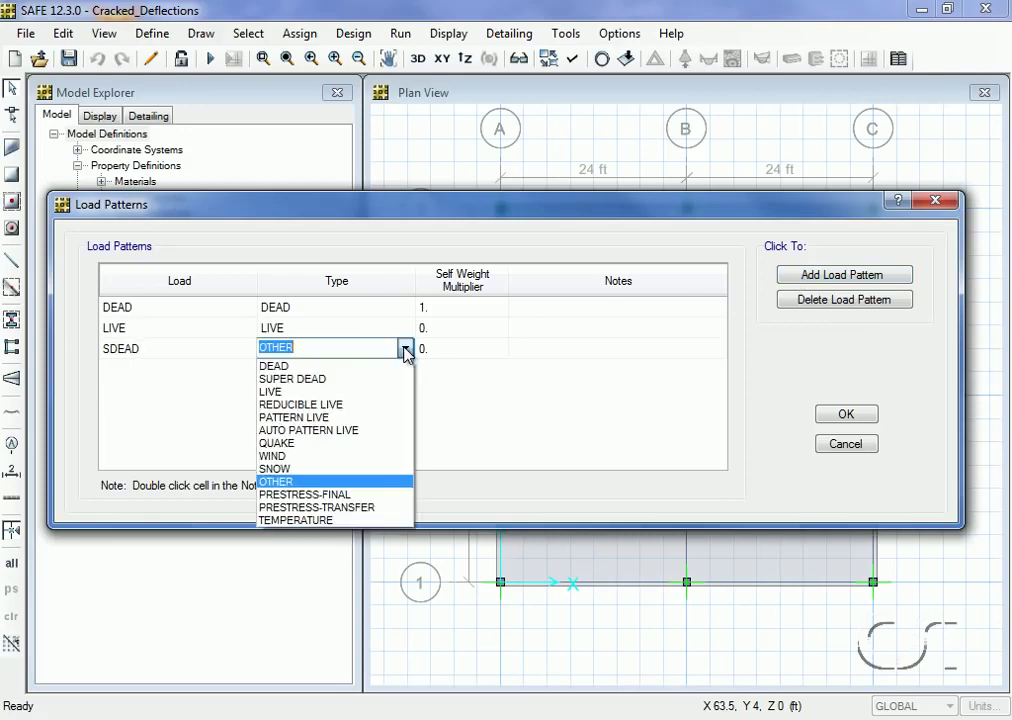
left_click(356, 380)
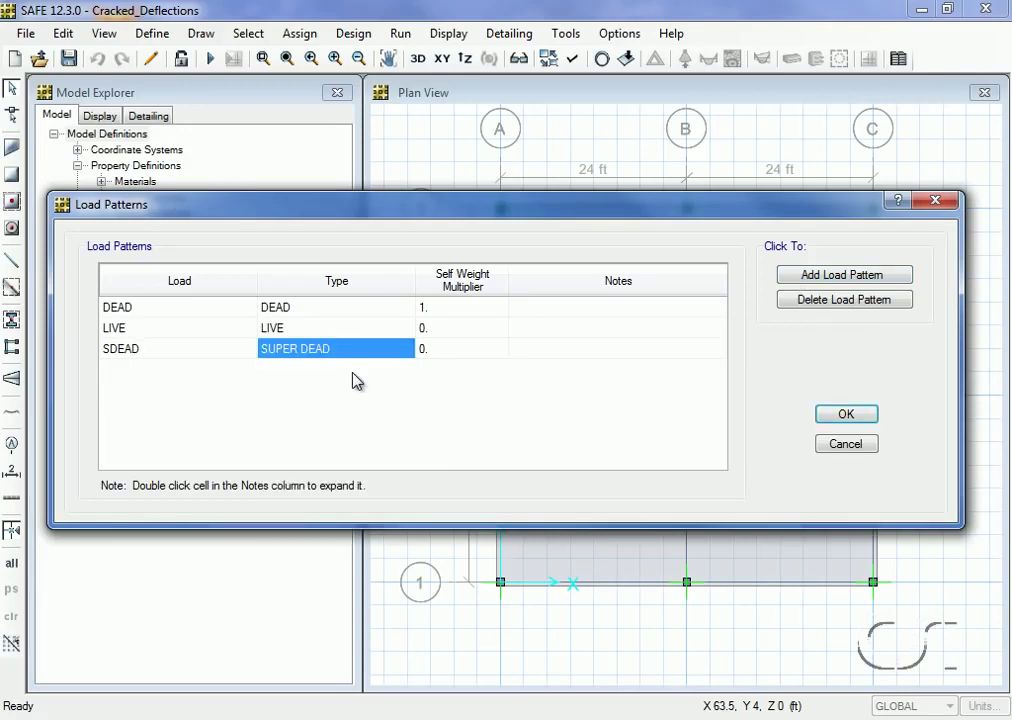
left_click(451, 313)
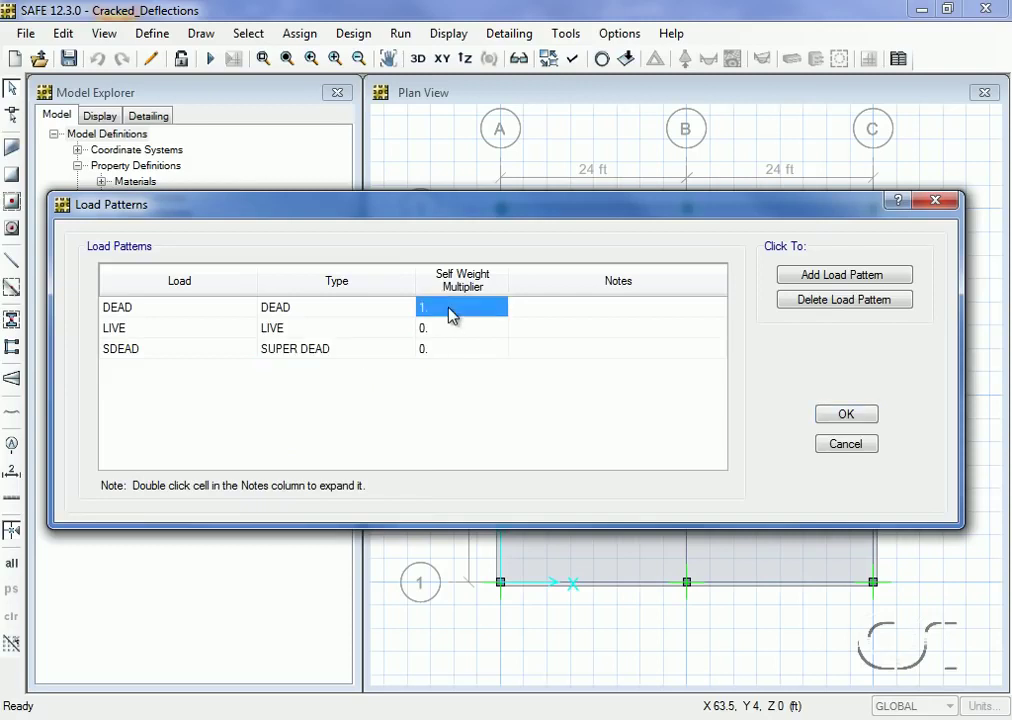
left_click(845, 416)
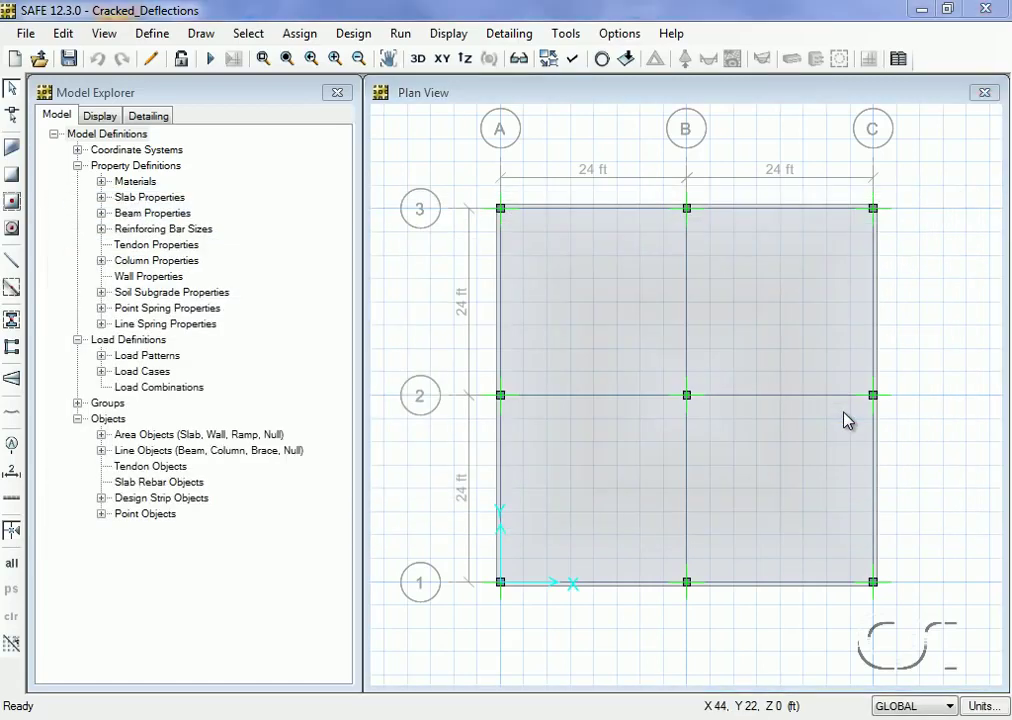
Assign a 20 lb/ft2 SDEAD uniform surface load to the slab
left_click(614, 296)
left_click(614, 296)
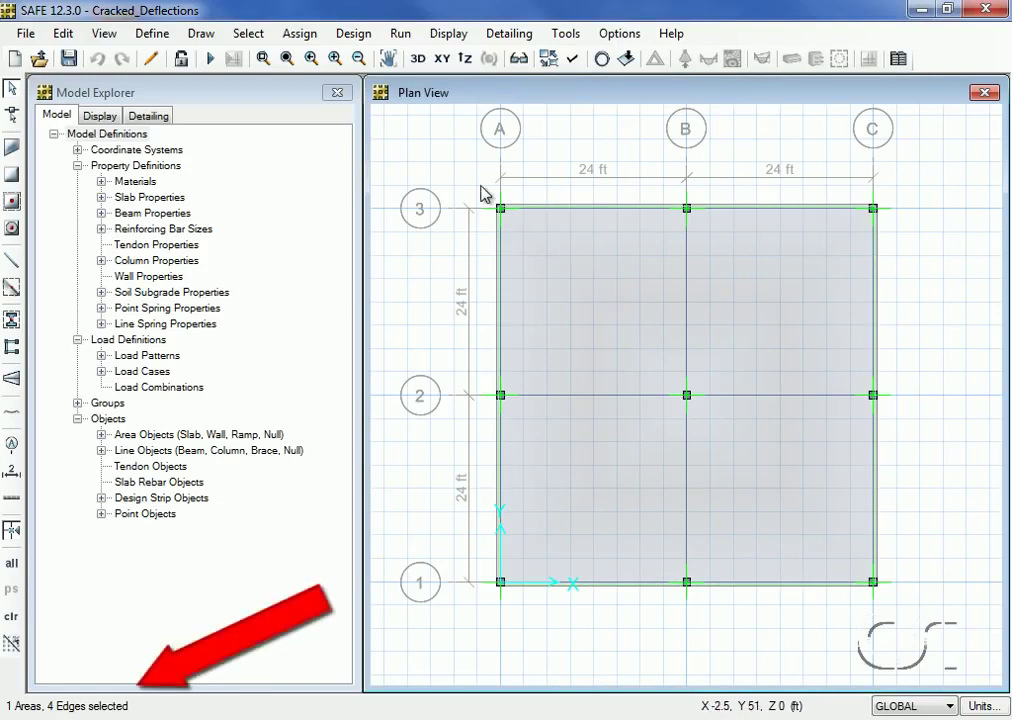
left_click(304, 36)
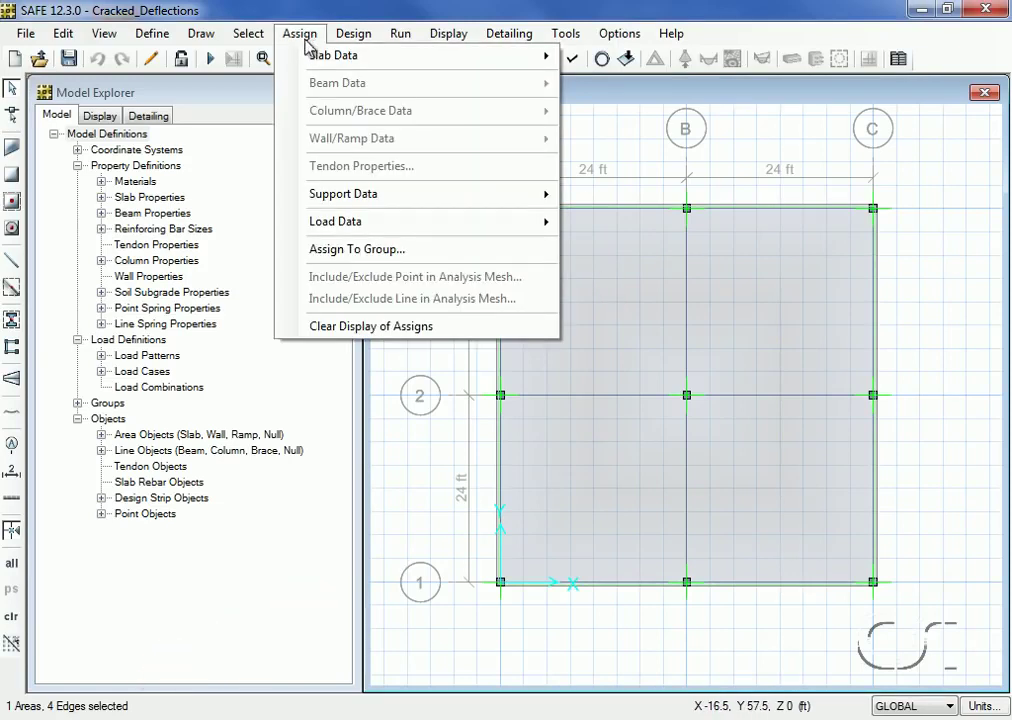
mouse_move(310, 221)
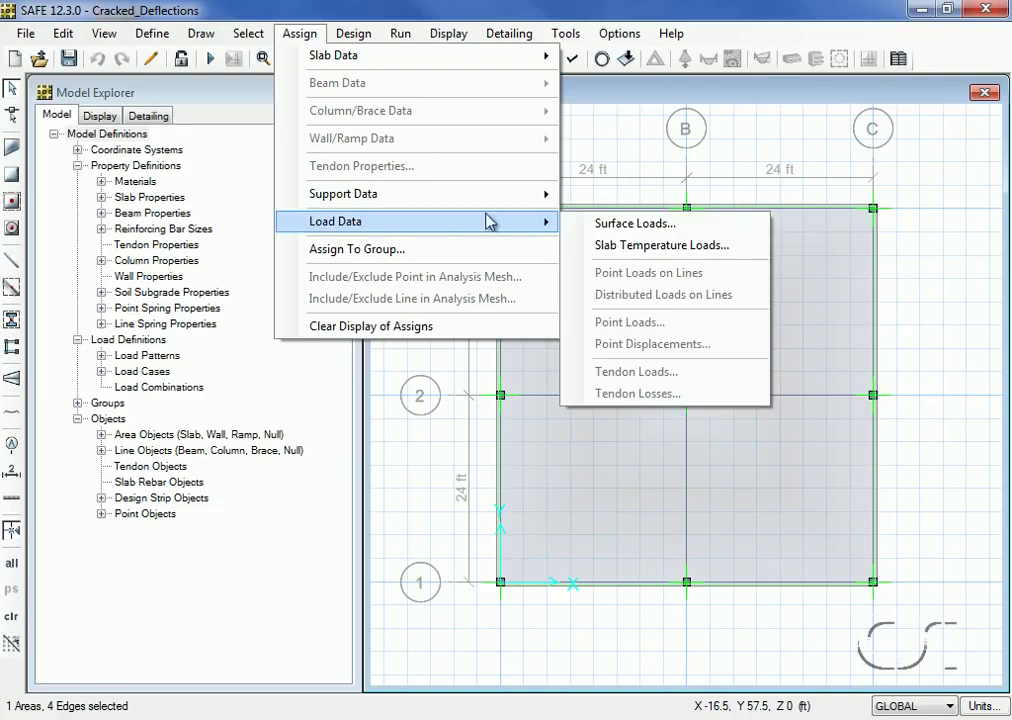
left_click(664, 226)
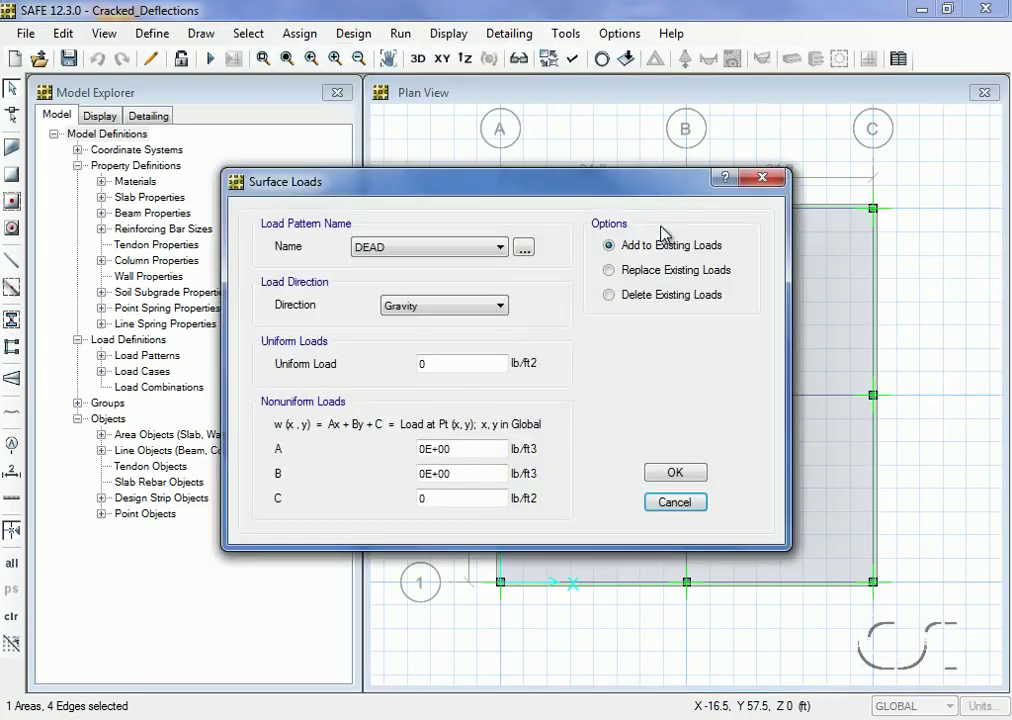
left_click(497, 248)
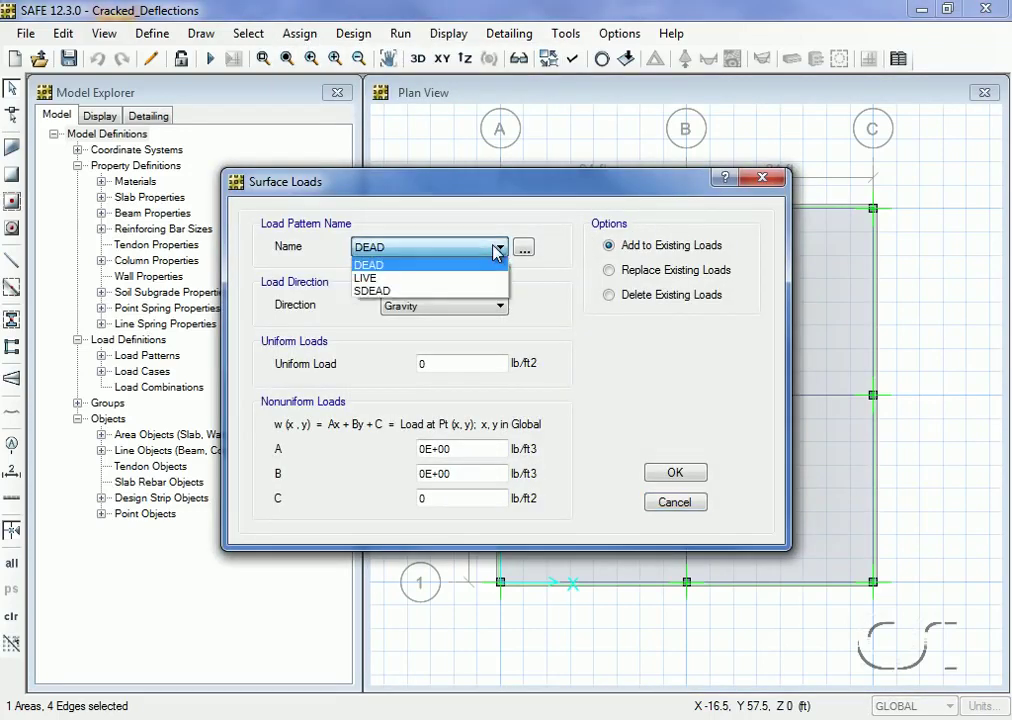
left_click(452, 288)
double_click(452, 365)
type("20")
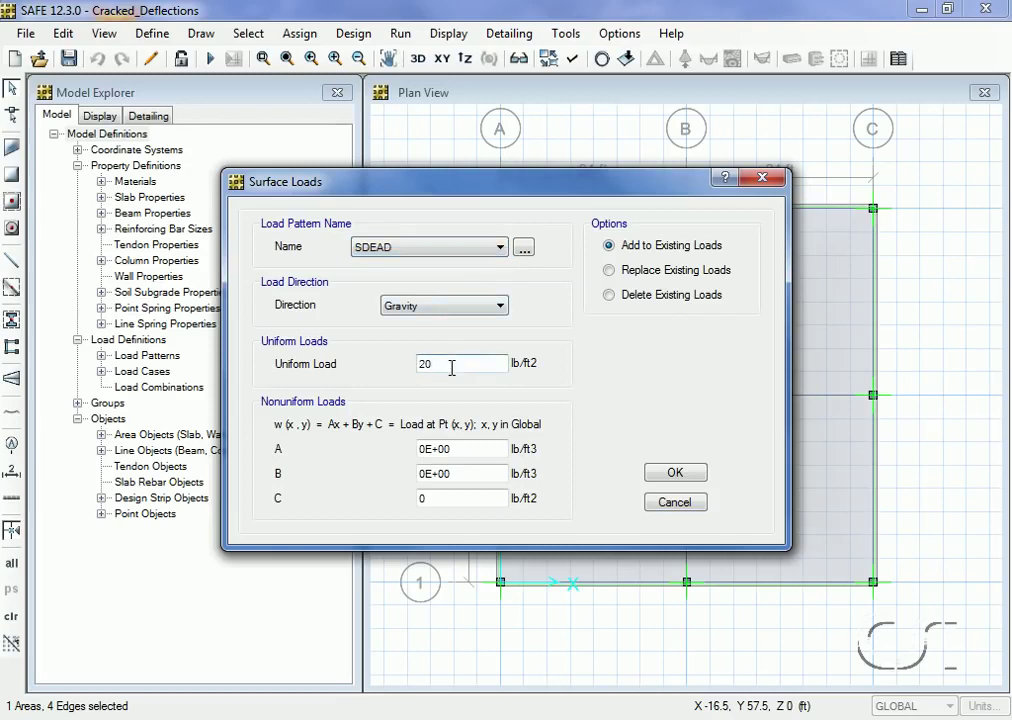
left_click(674, 473)
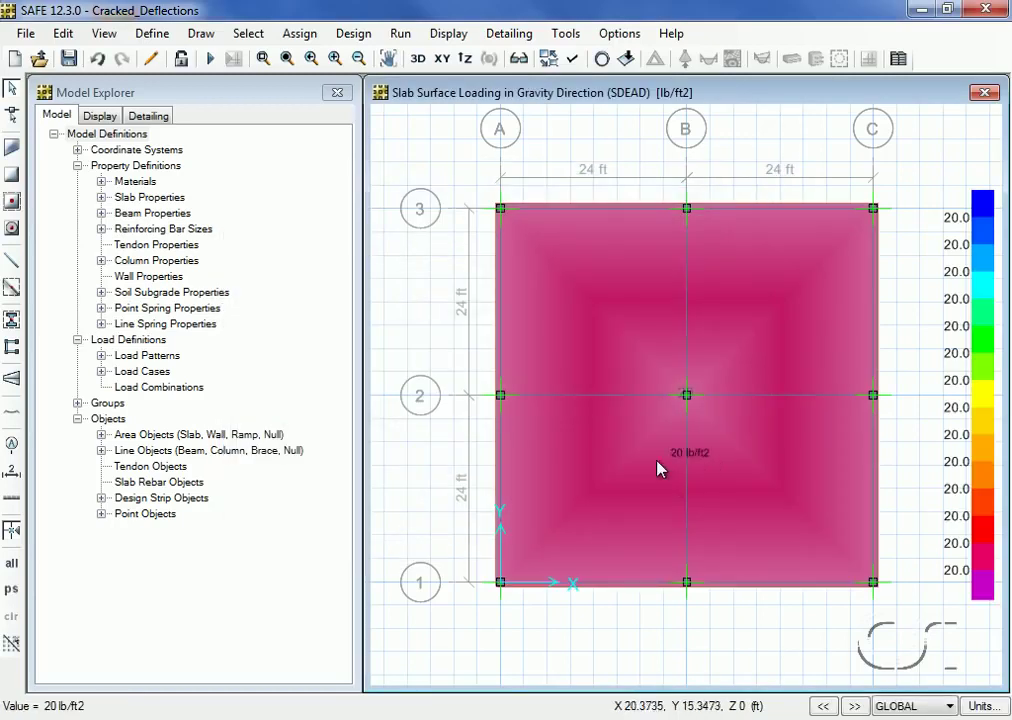
Assign an 80 lb/ft2 LIVE uniform surface load to the slab
left_click(614, 357)
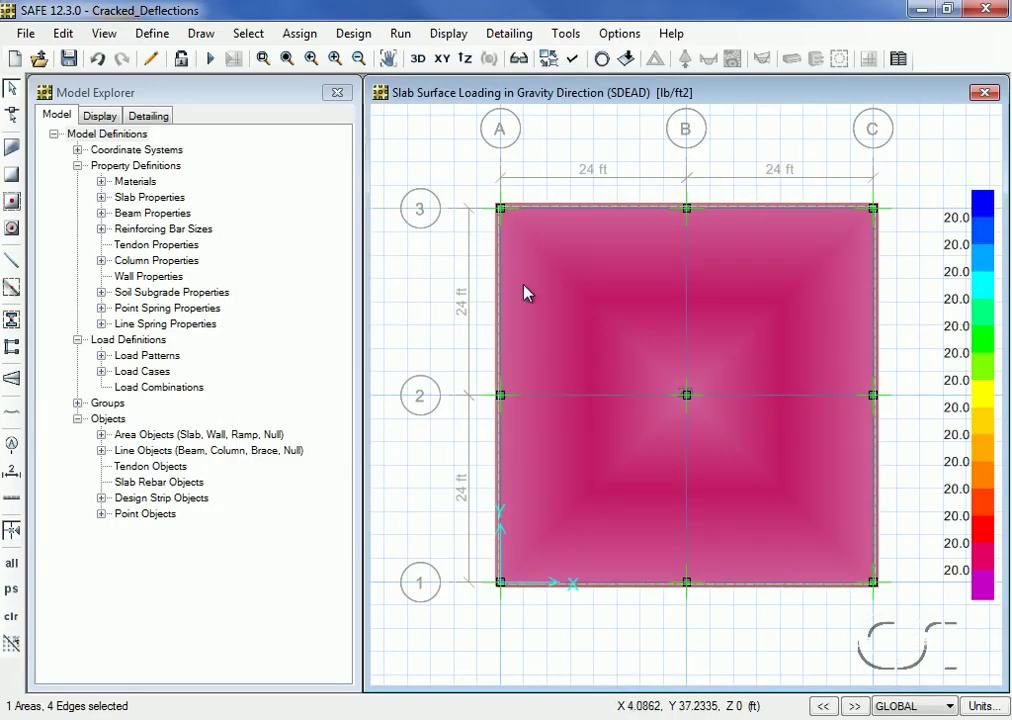
left_click(300, 35)
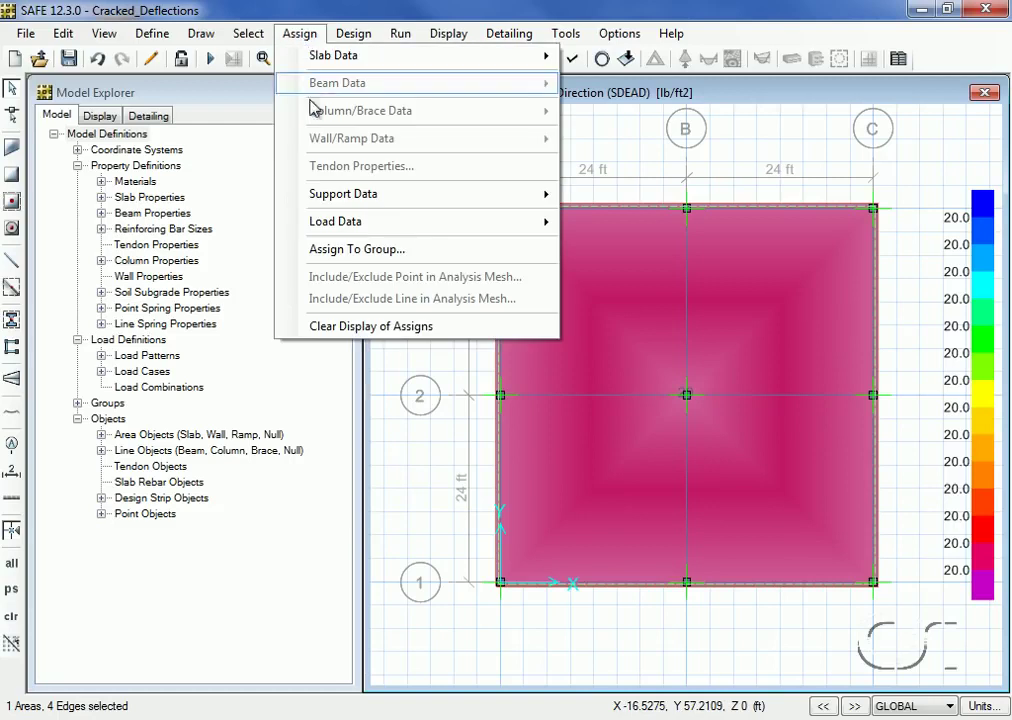
mouse_move(312, 222)
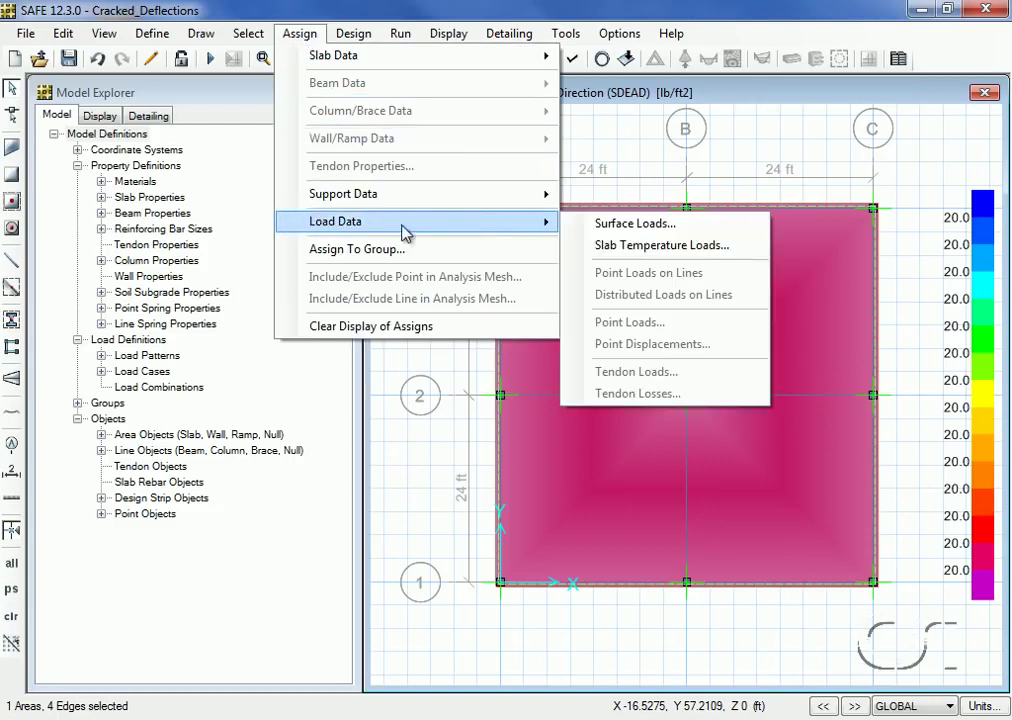
left_click(619, 224)
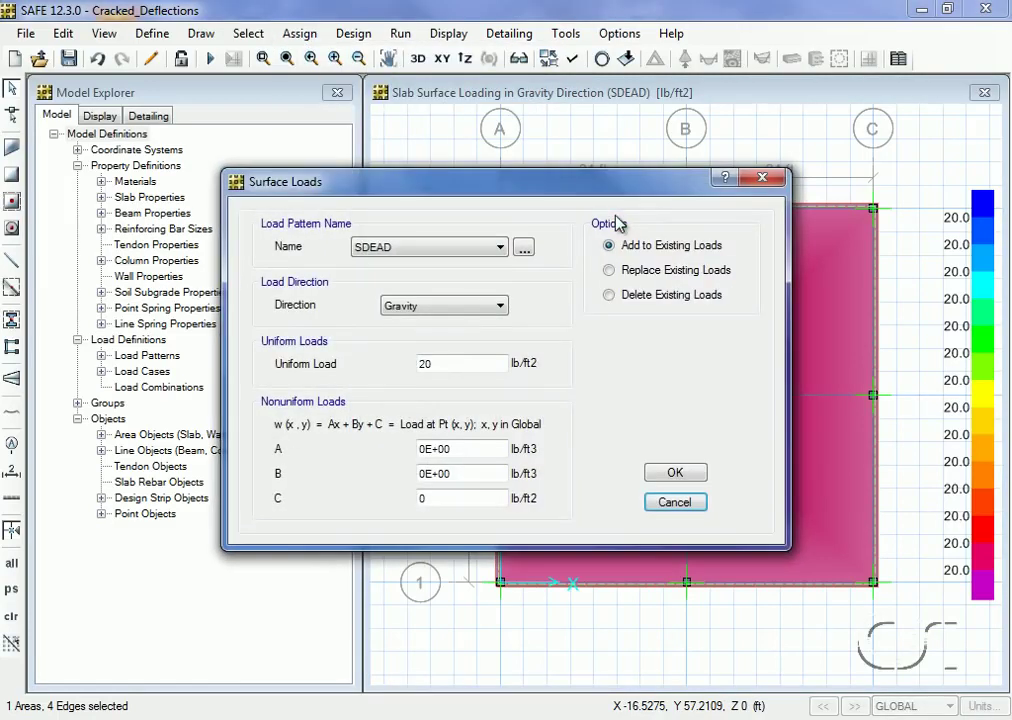
left_click(480, 250)
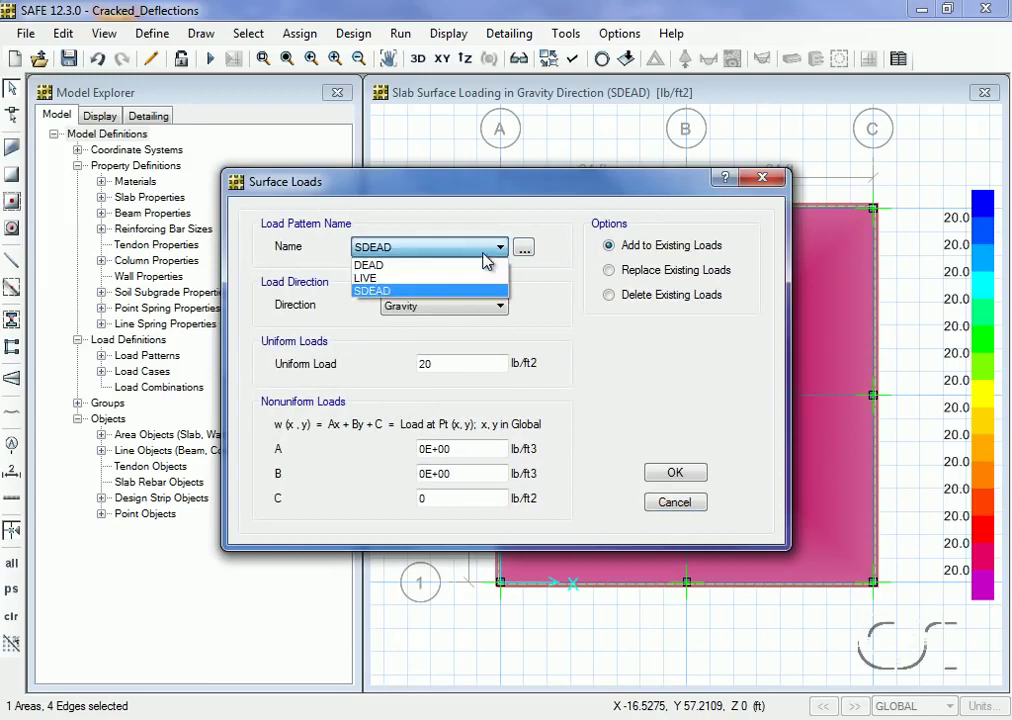
left_click(445, 278)
double_click(457, 363)
type("80")
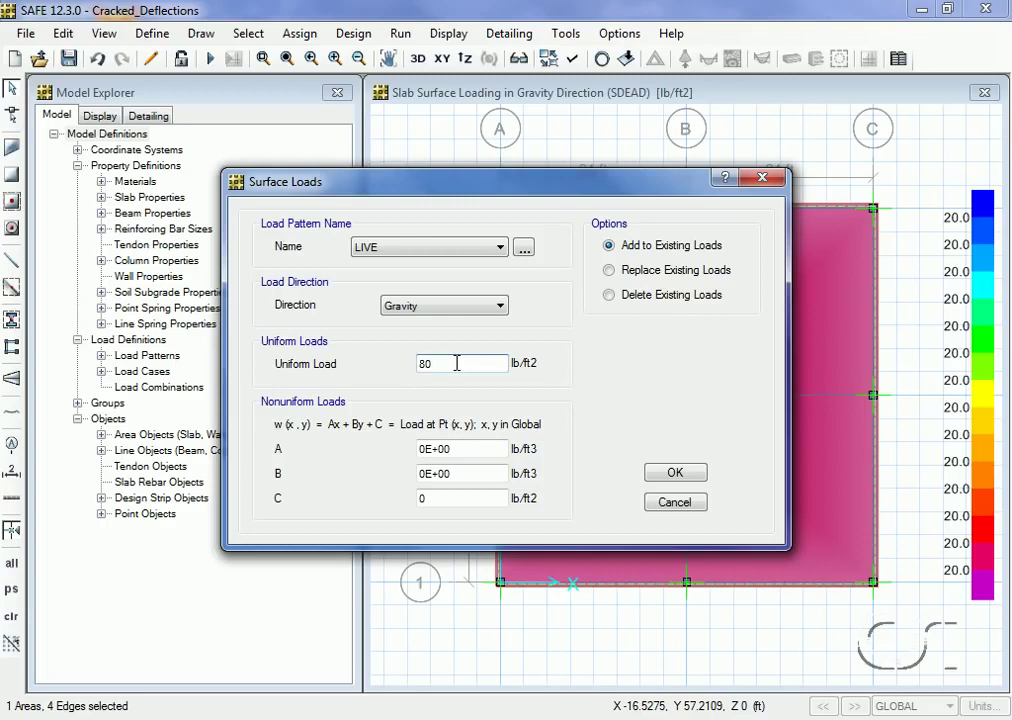
left_click(675, 473)
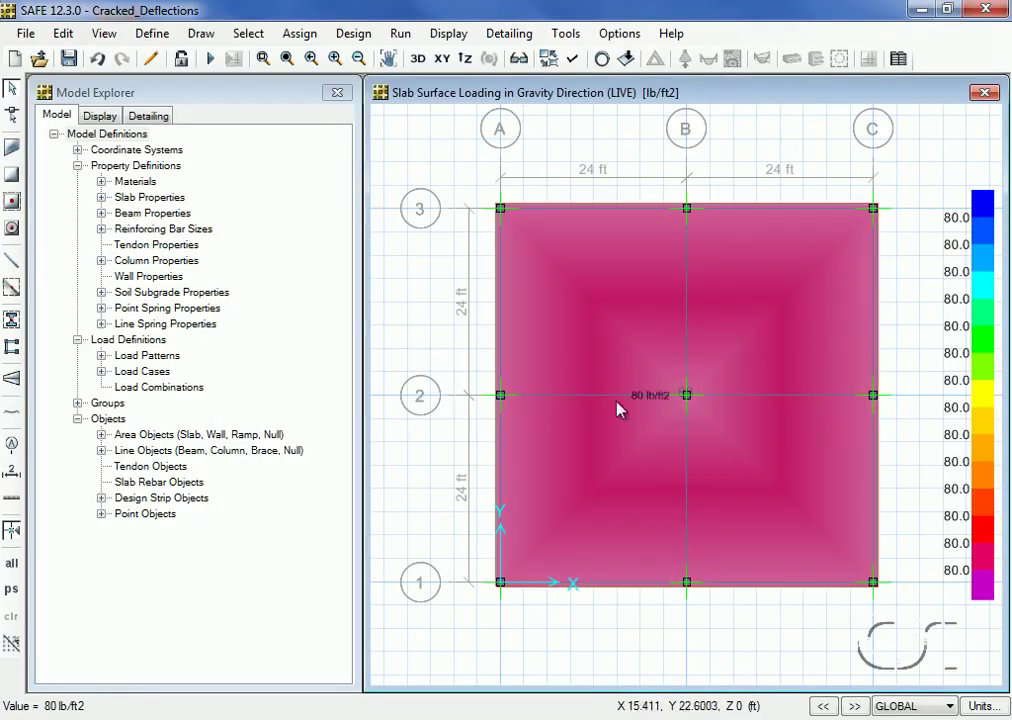
Create a new load case named IMMEDIATE-ALL LOADS of type Nonlinear (Cracked)
left_click(152, 33)
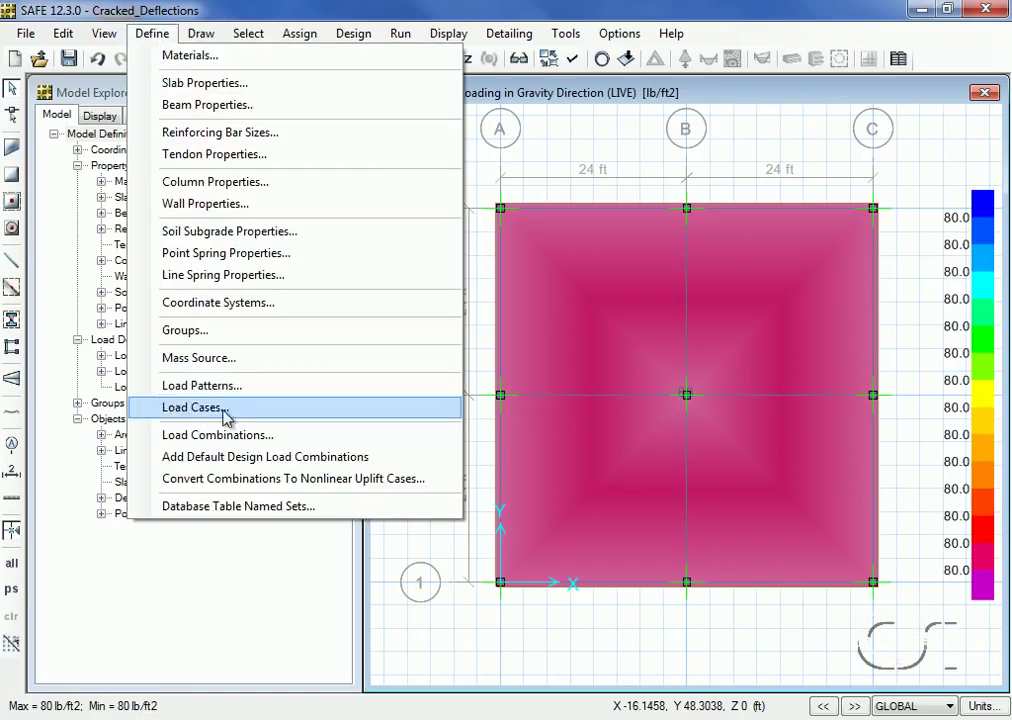
left_click(219, 408)
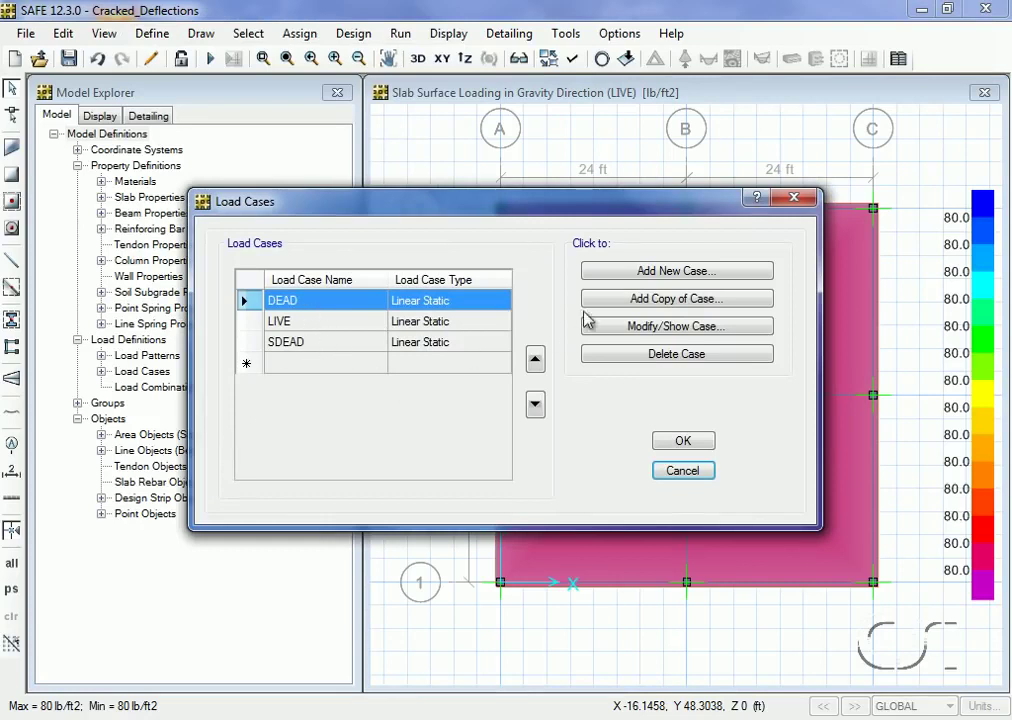
left_click(657, 275)
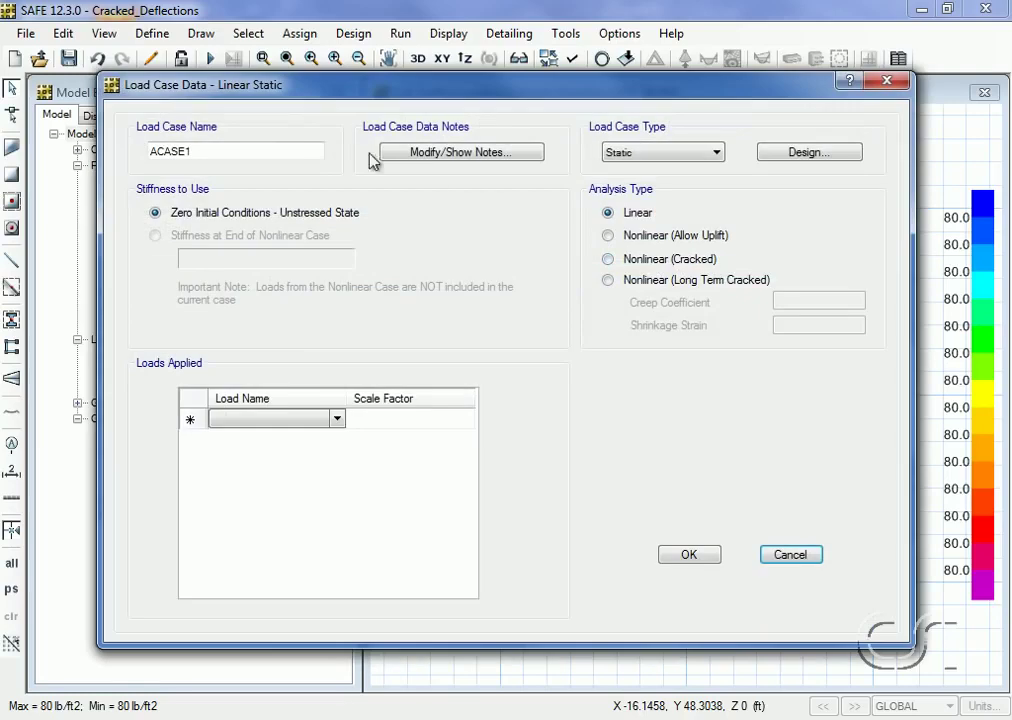
left_click(267, 151)
double_click(267, 151)
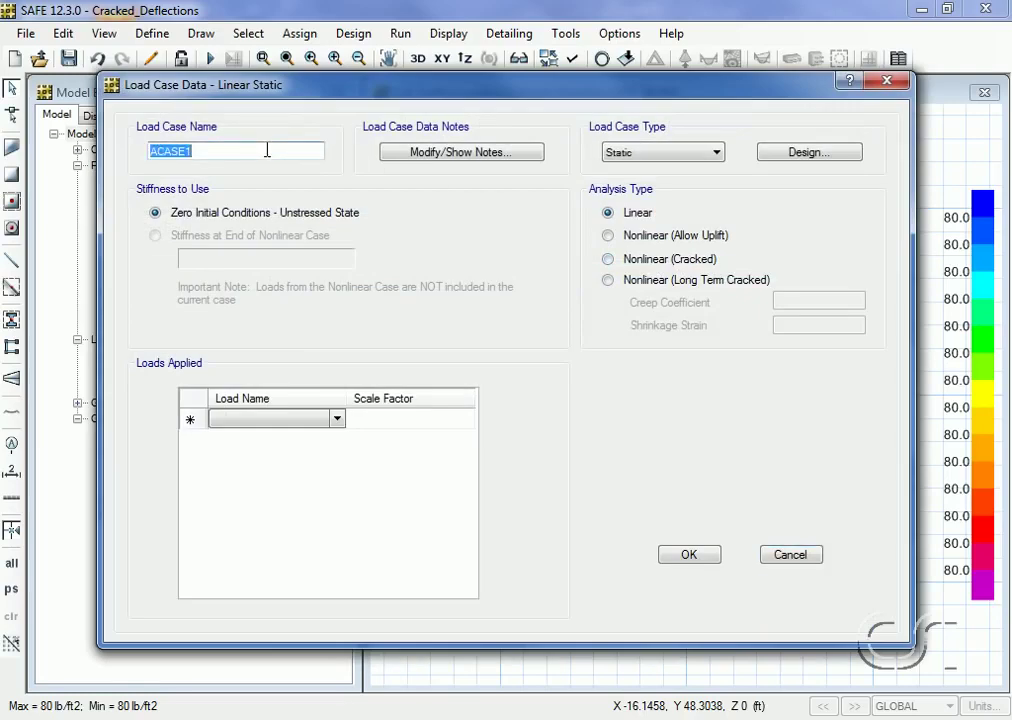
type("IMMEDIATE")
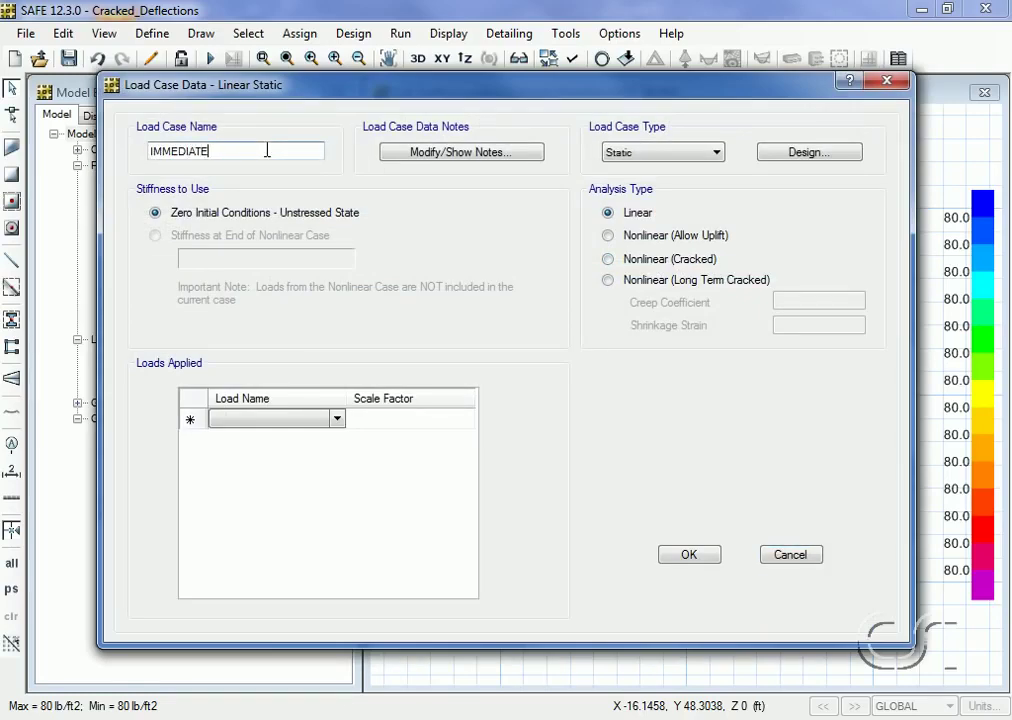
type("-ALL LOADS")
left_click(609, 259)
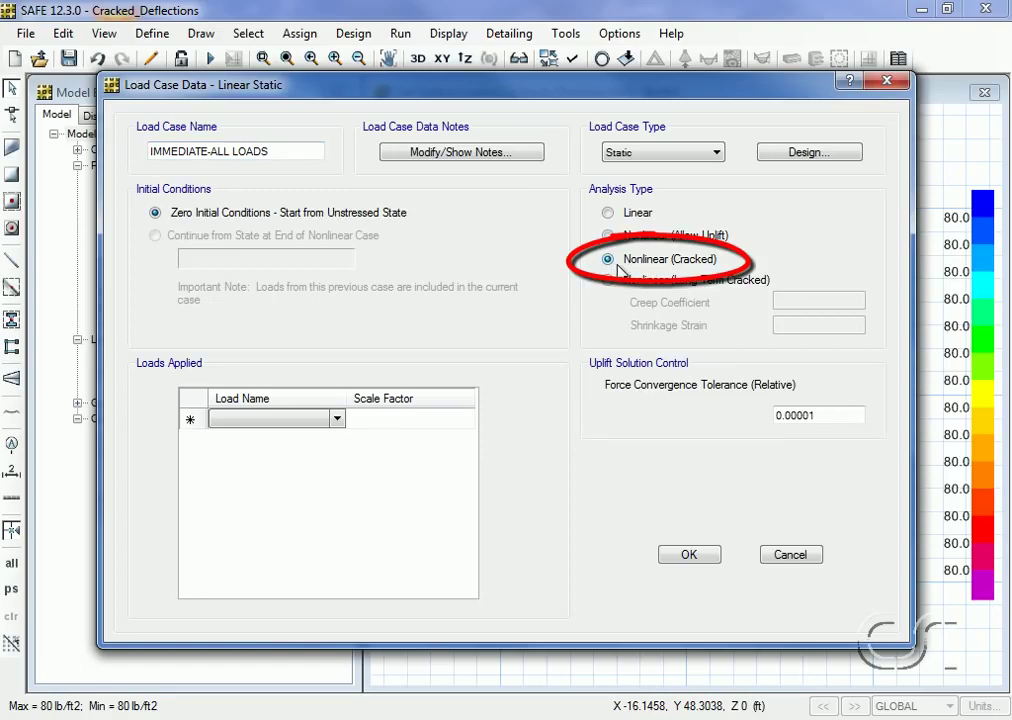
Apply DEAD, SDEAD and LIVE at scale factor 1 each and save the case
left_click(339, 420)
left_click(339, 420)
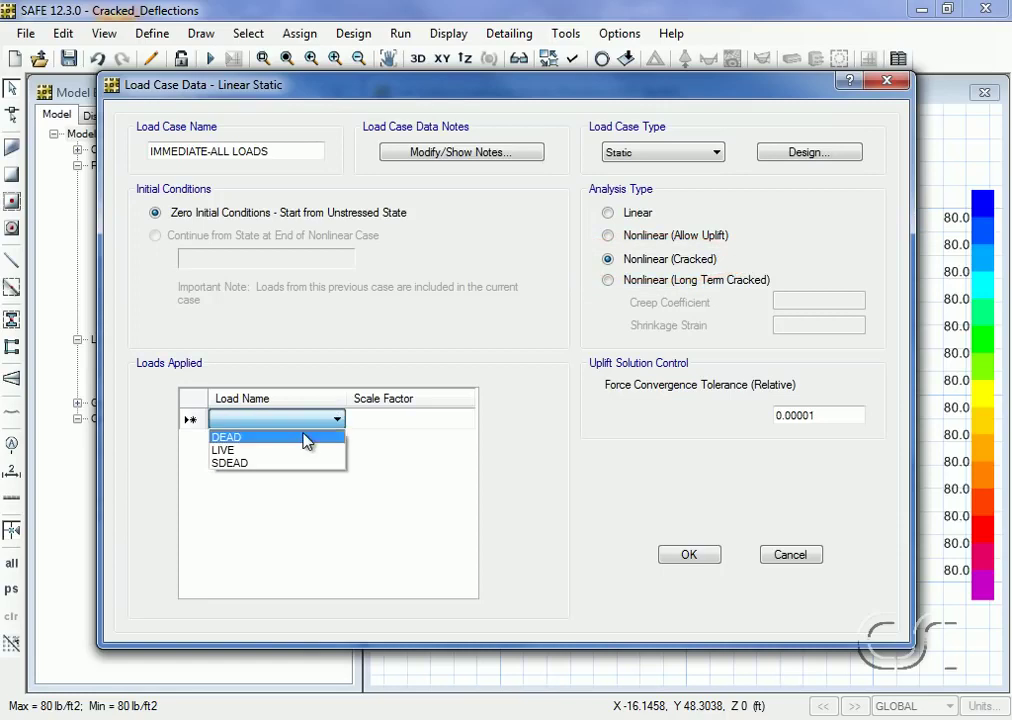
left_click(305, 437)
left_click(353, 418)
type("1")
left_click(337, 440)
left_click(337, 440)
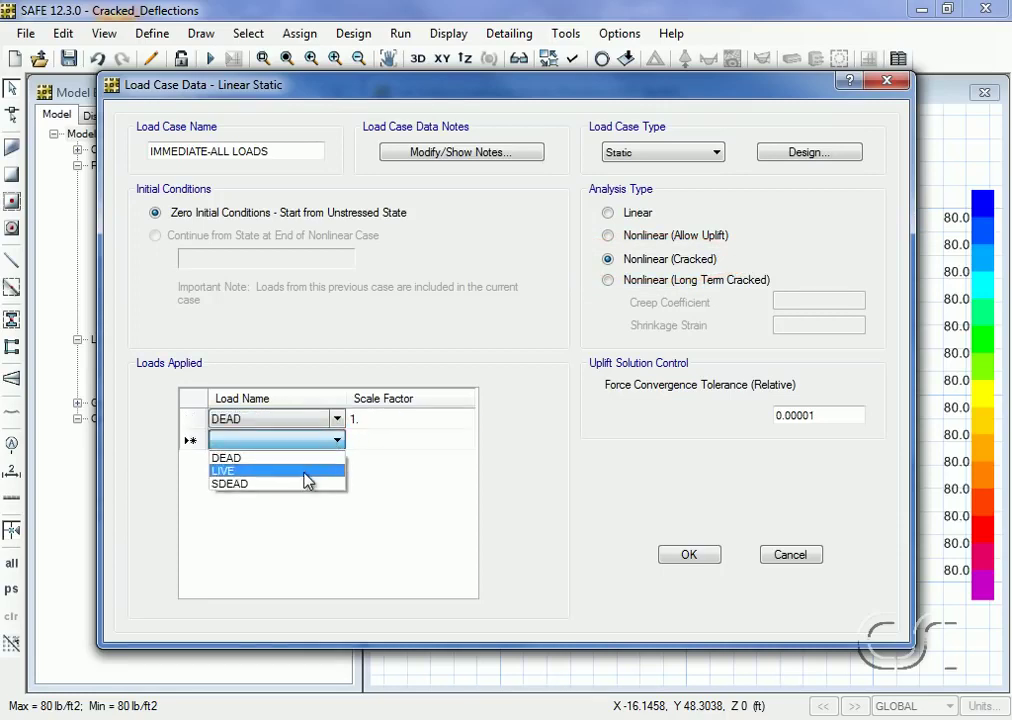
left_click(307, 484)
left_click(368, 440)
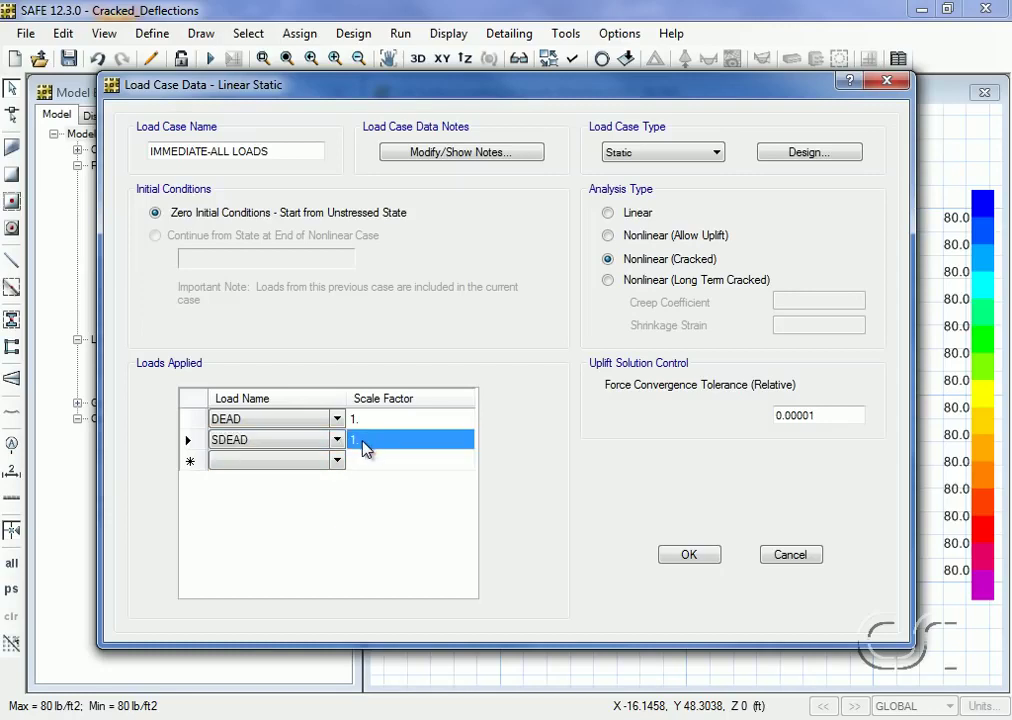
left_click(340, 461)
left_click(340, 461)
left_click(314, 490)
left_click(351, 461)
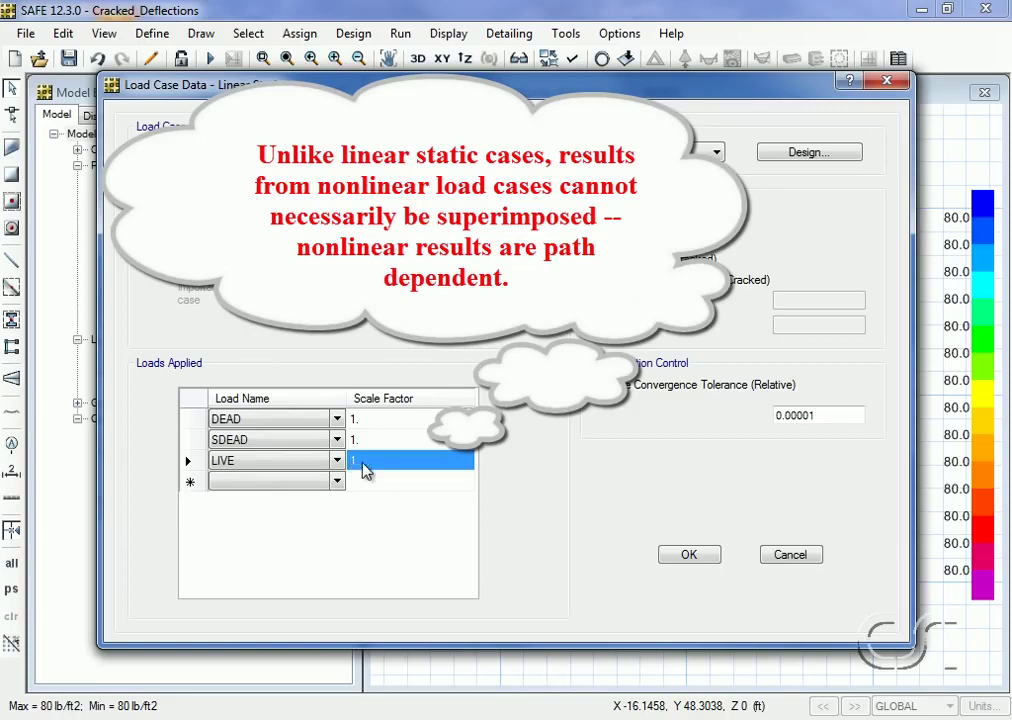
left_click(689, 556)
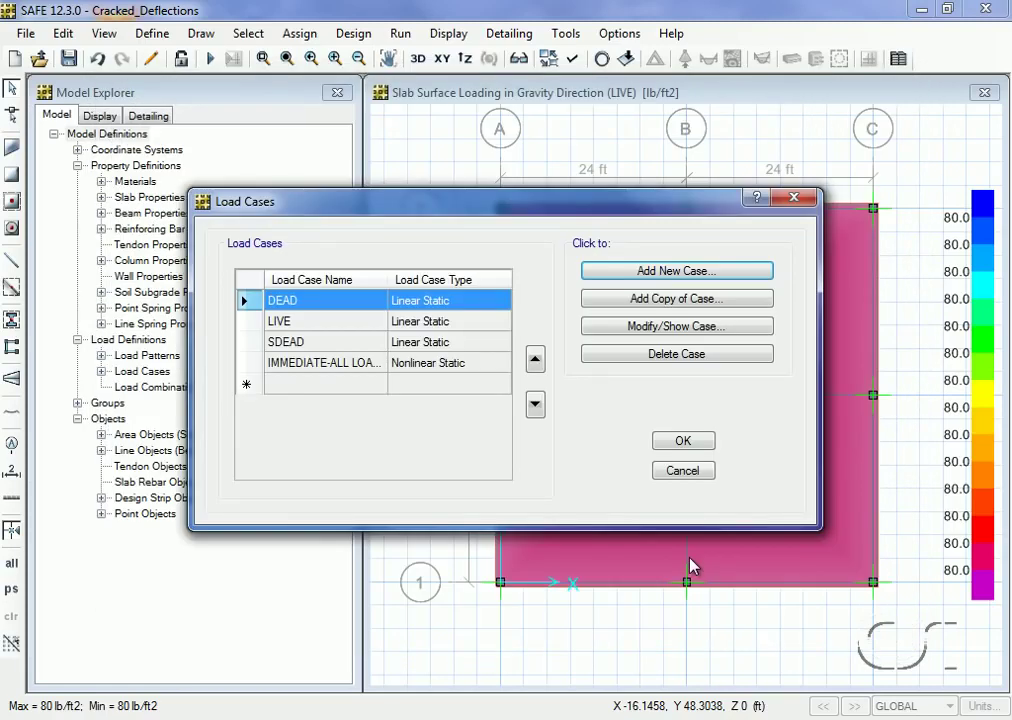
Start a new load combination named ELASTIC
left_click(683, 442)
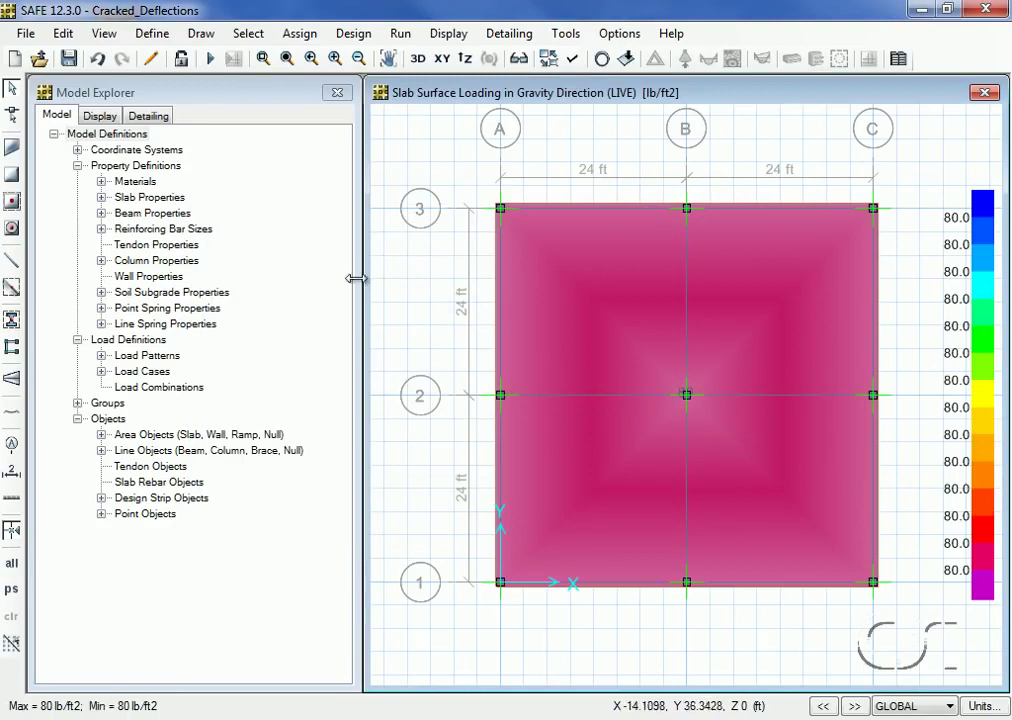
left_click(158, 40)
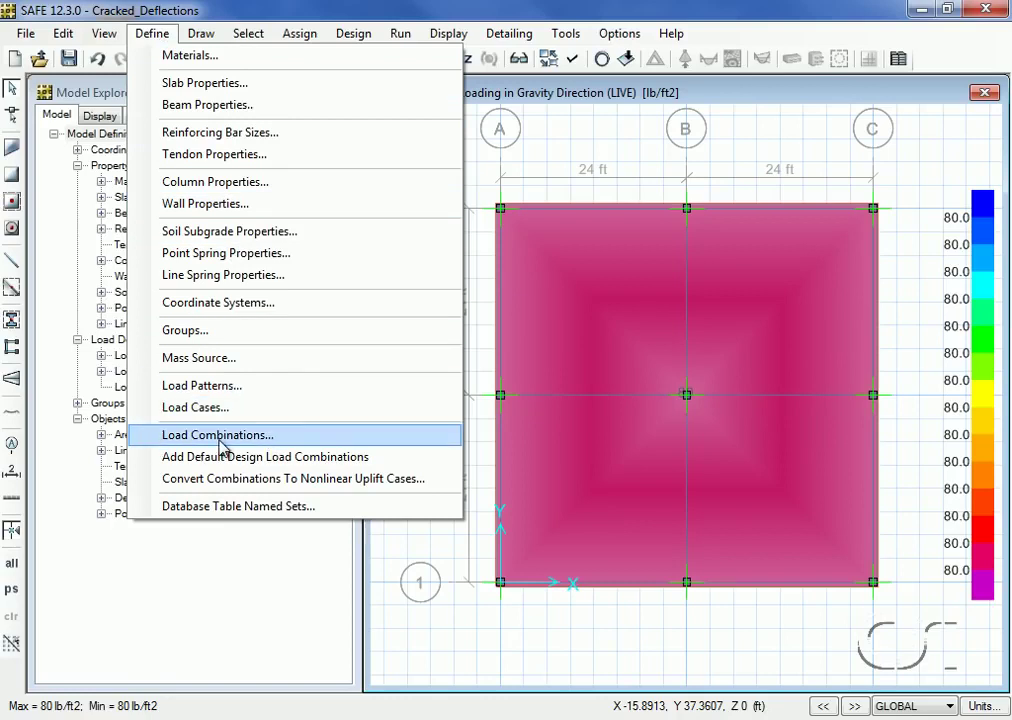
left_click(221, 439)
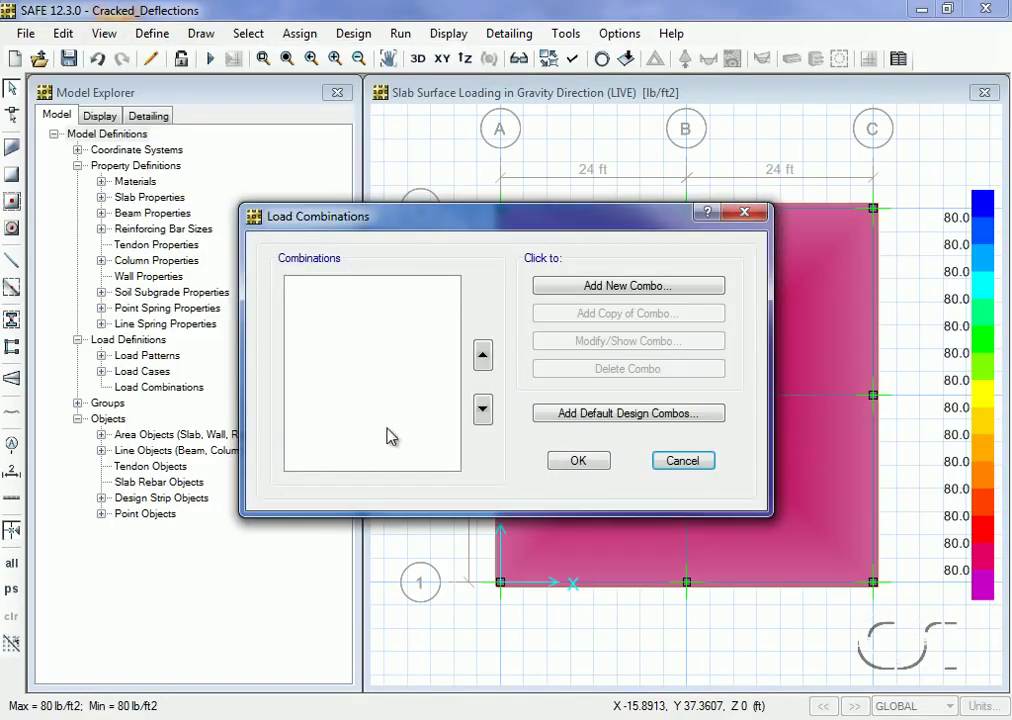
left_click(590, 287)
double_click(562, 141)
type("ELASTIC")
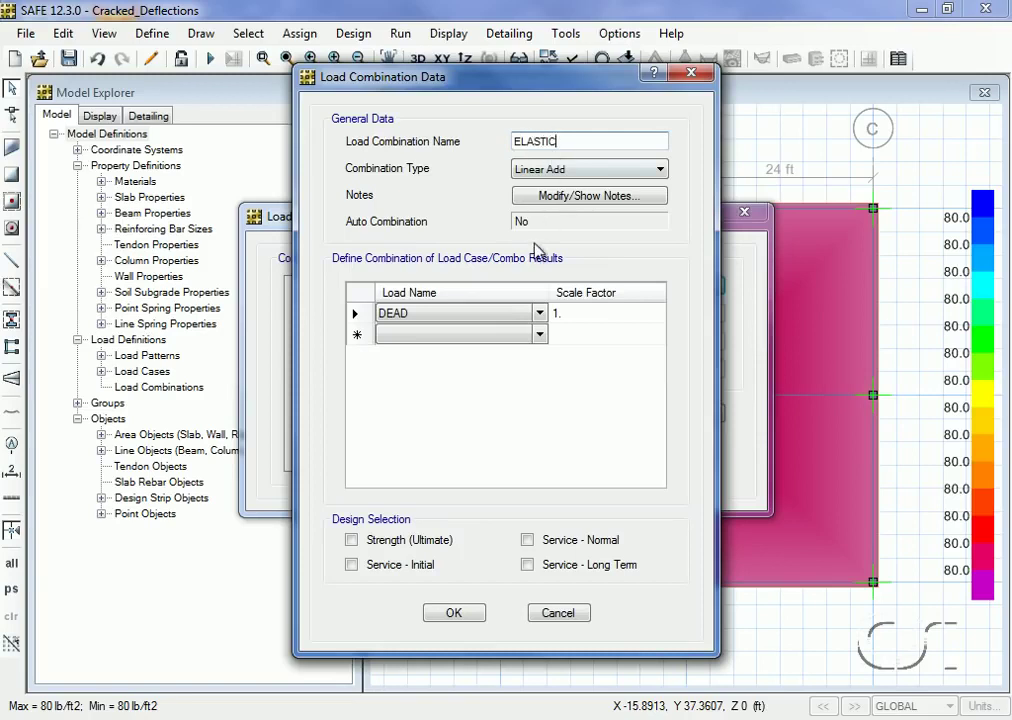
Add SDEAD and LIVE at factor 1 alongside DEAD and save the combination
left_click(538, 336)
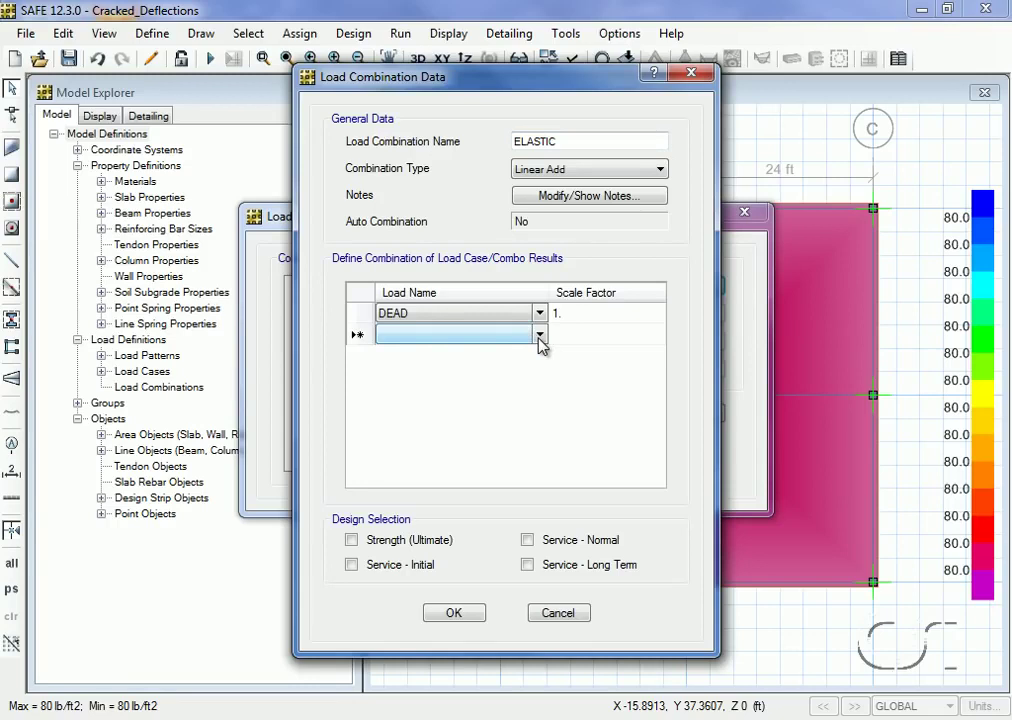
left_click(539, 336)
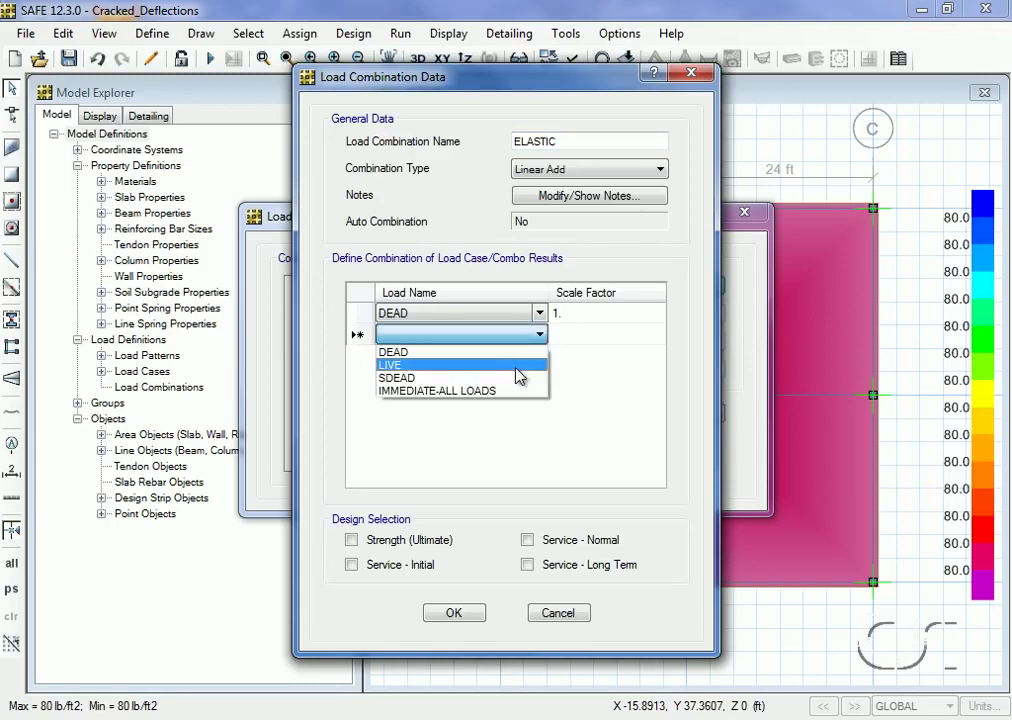
left_click(515, 378)
left_click(558, 336)
left_click(541, 356)
left_click(541, 356)
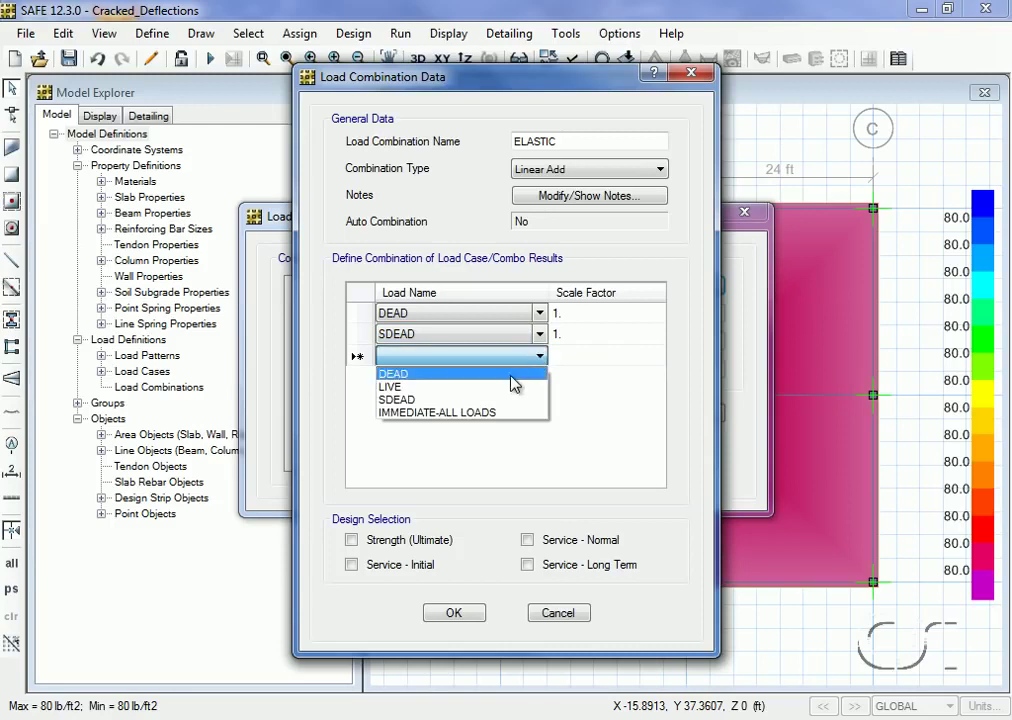
left_click(515, 386)
left_click(562, 356)
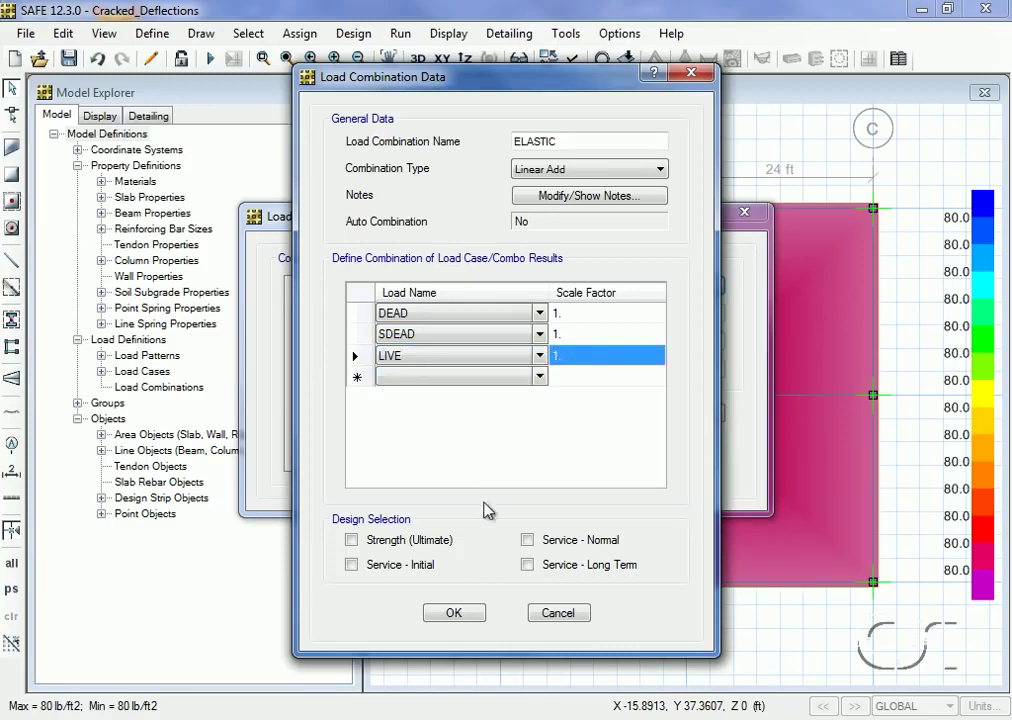
left_click(455, 614)
left_click(579, 462)
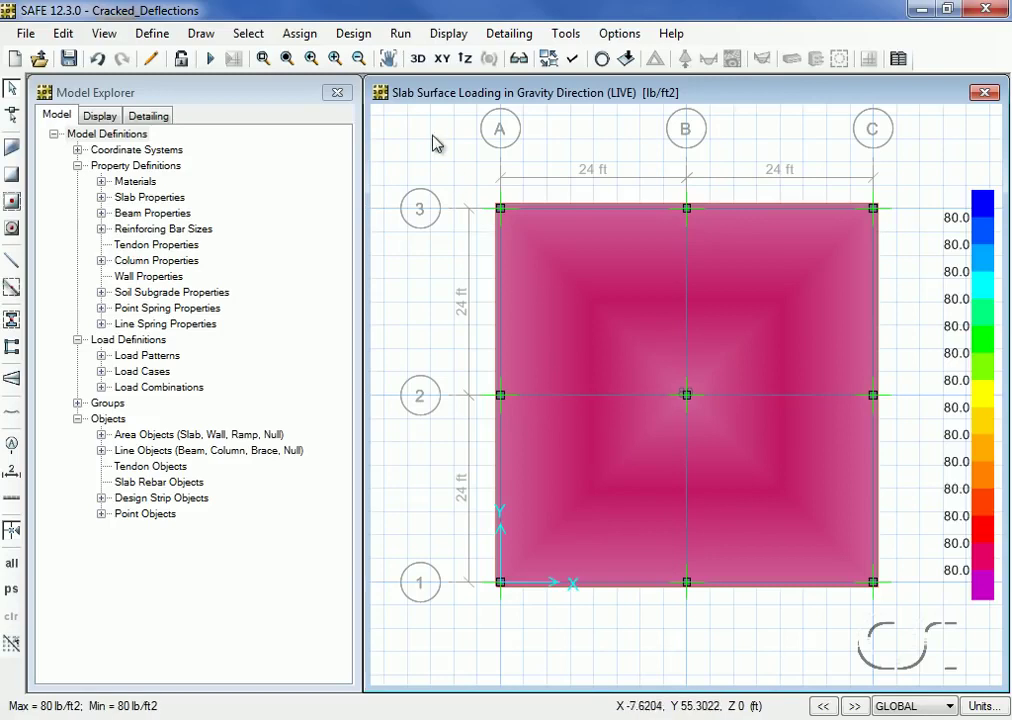
left_click(401, 34)
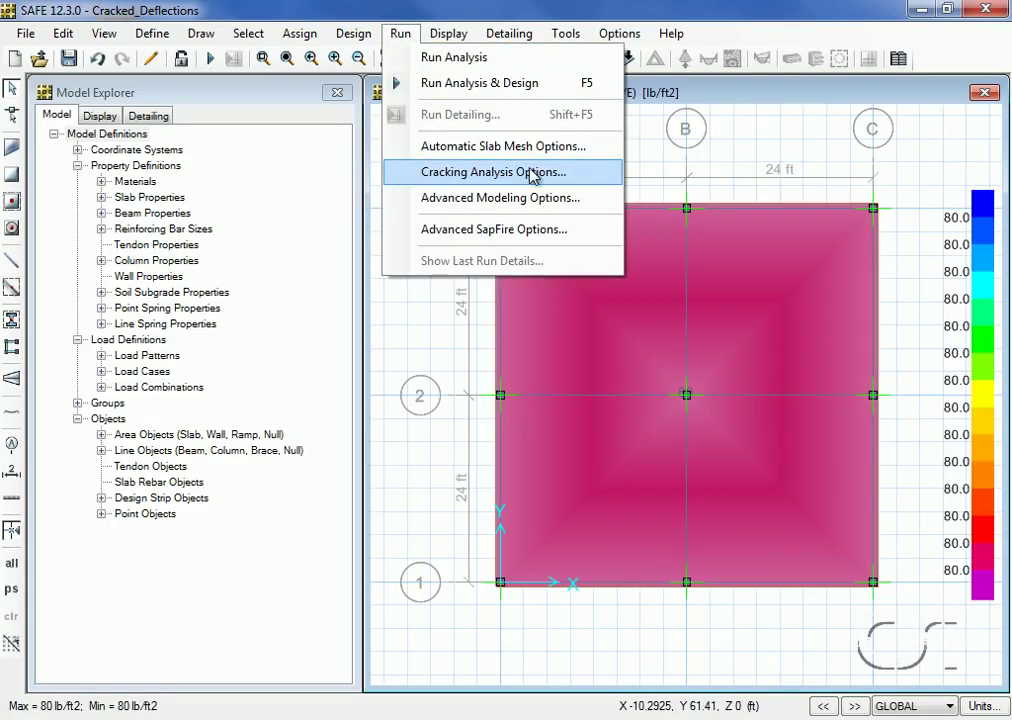
left_click(481, 178)
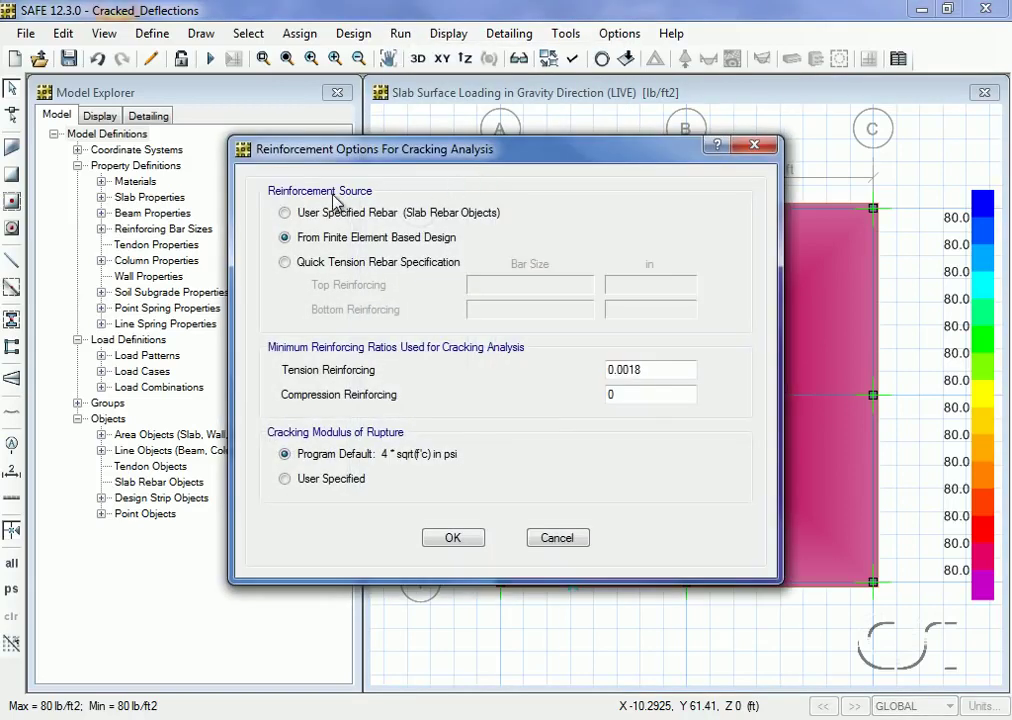
left_click(285, 213)
left_click(285, 262)
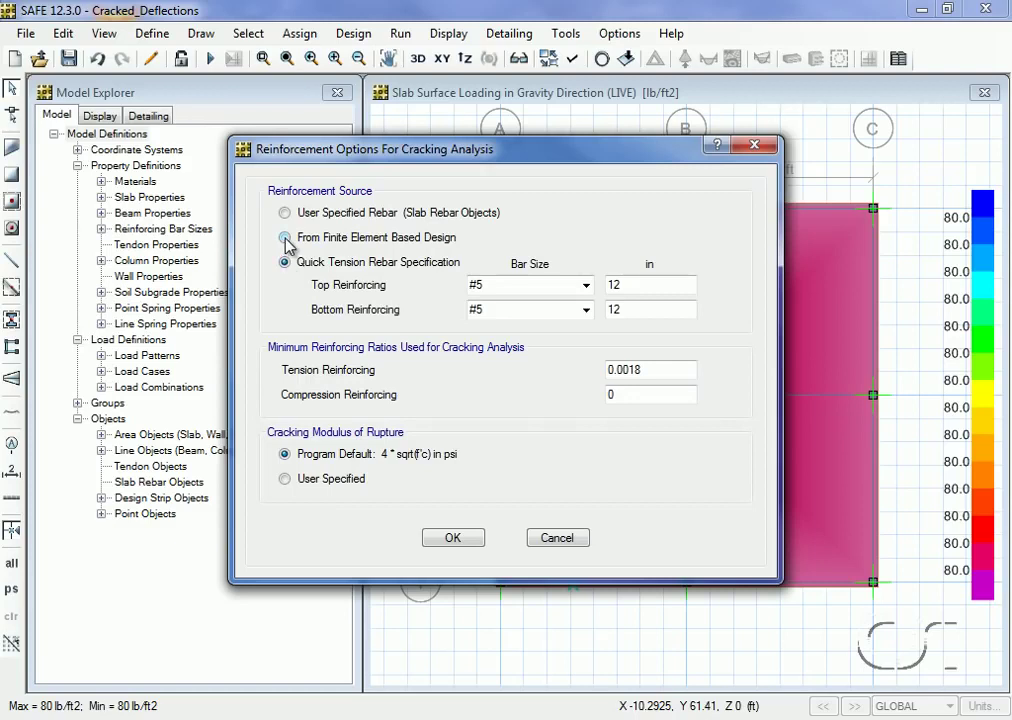
left_click(285, 238)
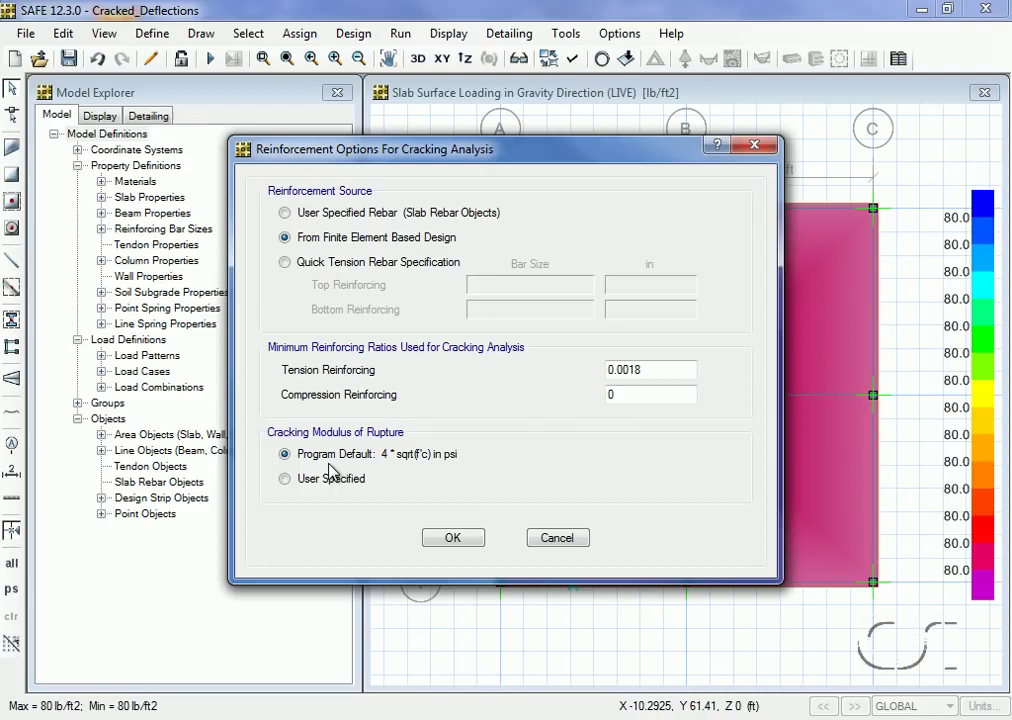
left_click(453, 539)
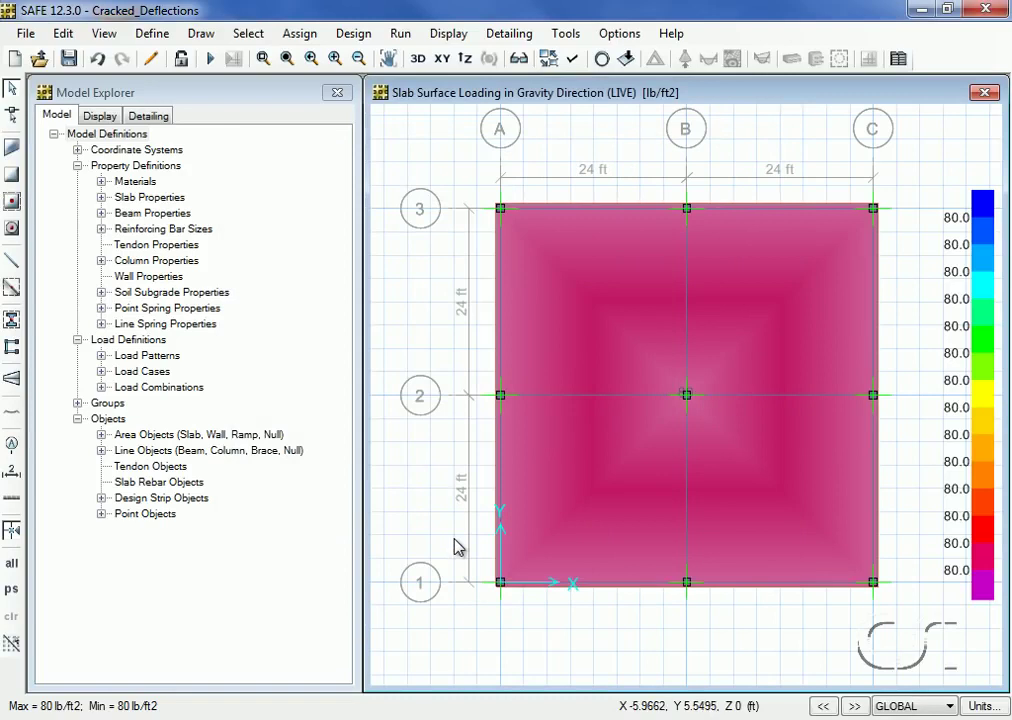
Run the analysis so the DEAD displacement contour appears
left_click(408, 34)
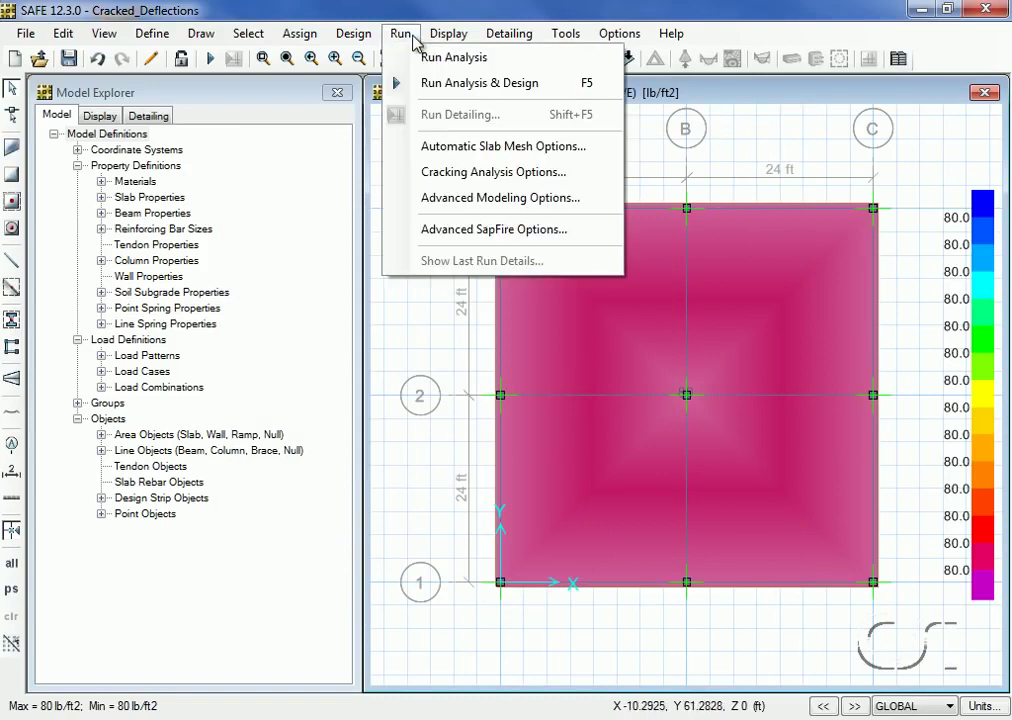
left_click(496, 66)
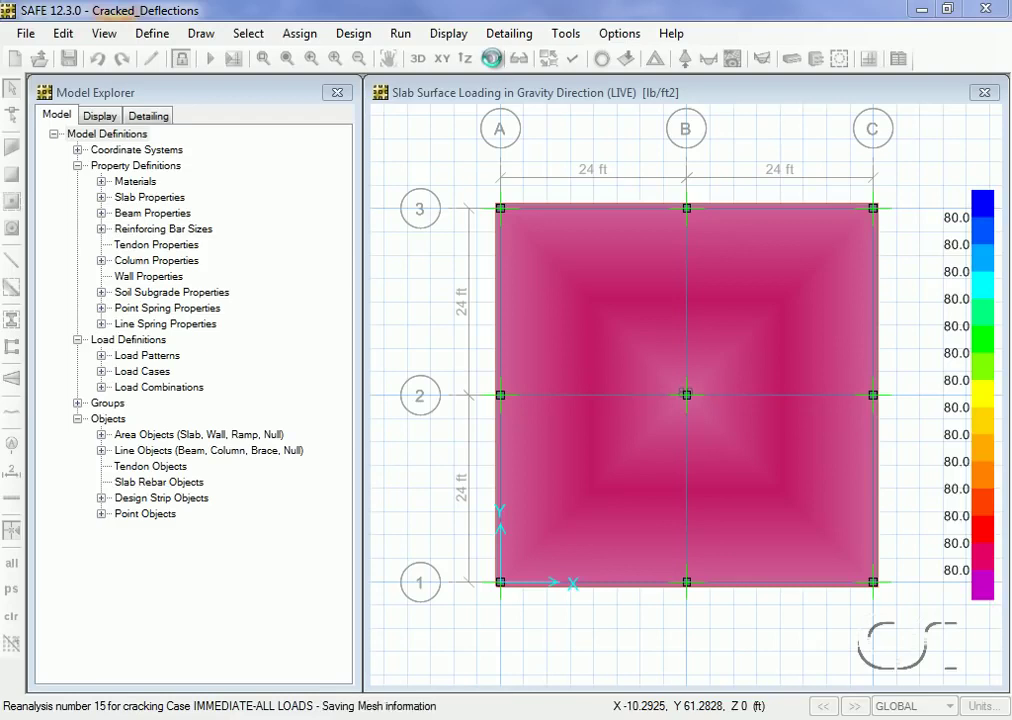
Display the deformed shape for the ELASTIC load combination
left_click(449, 34)
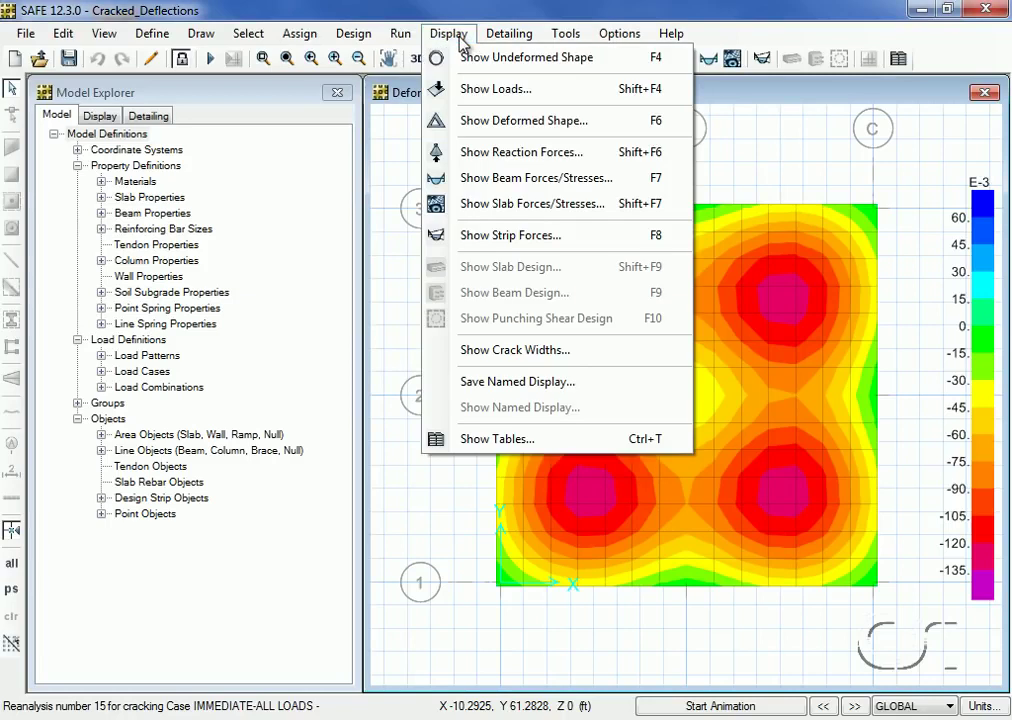
left_click(476, 120)
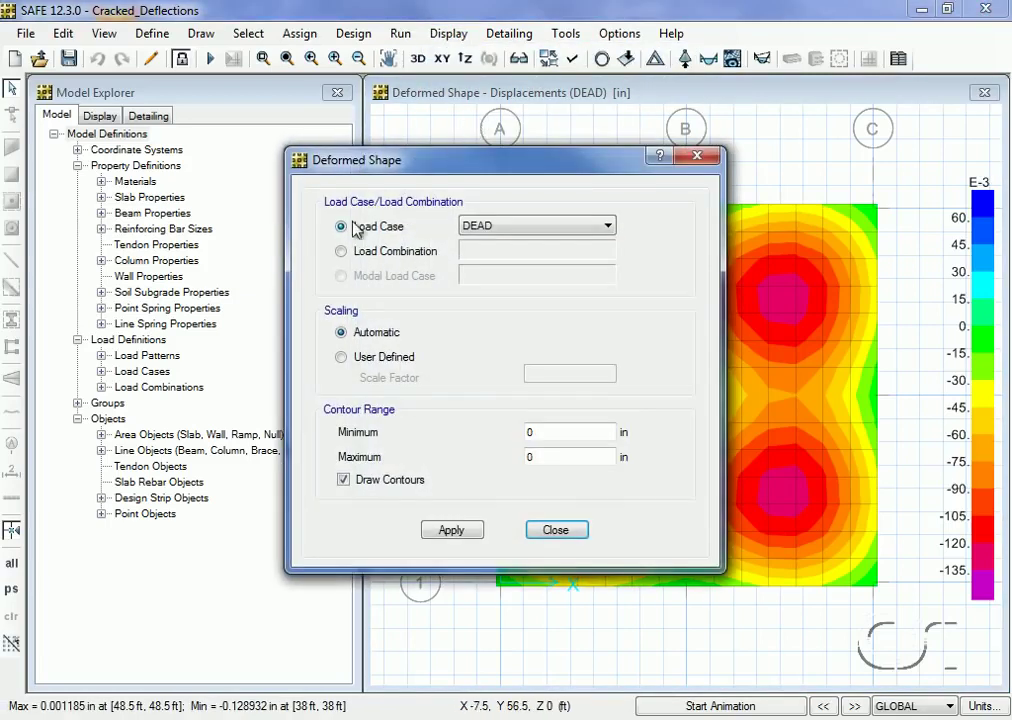
left_click(355, 252)
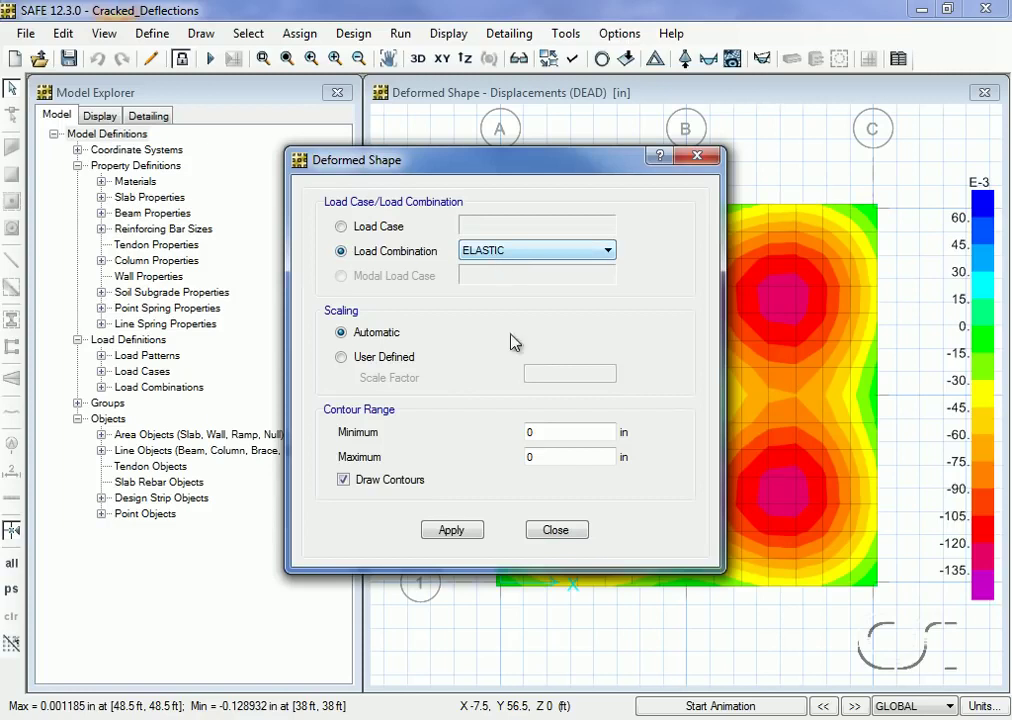
left_click(474, 533)
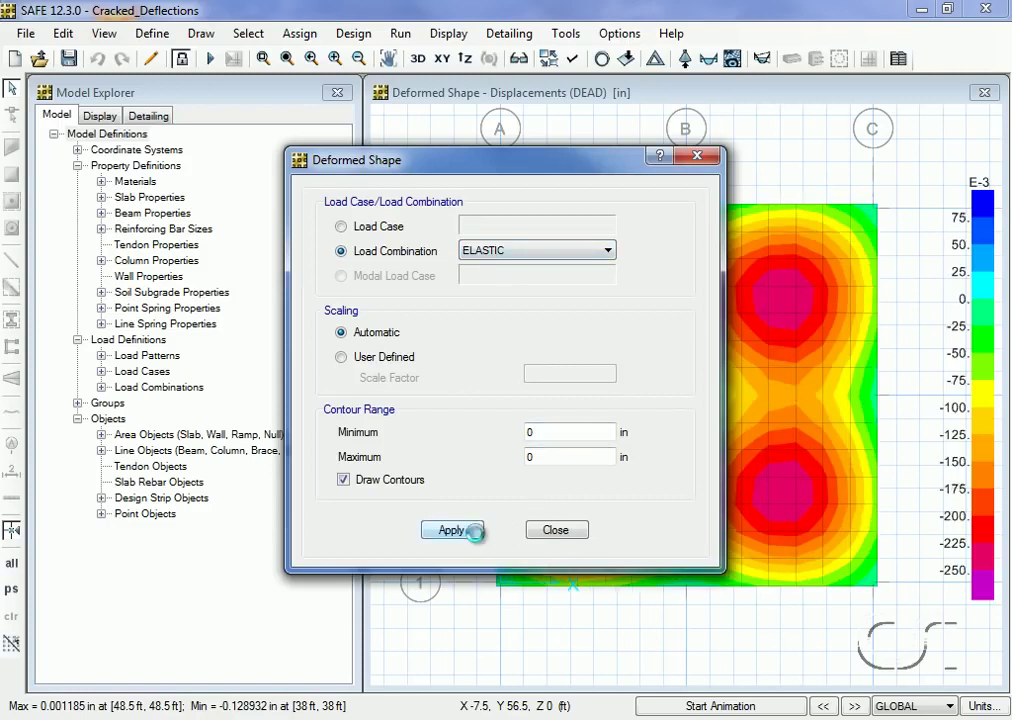
left_click(549, 532)
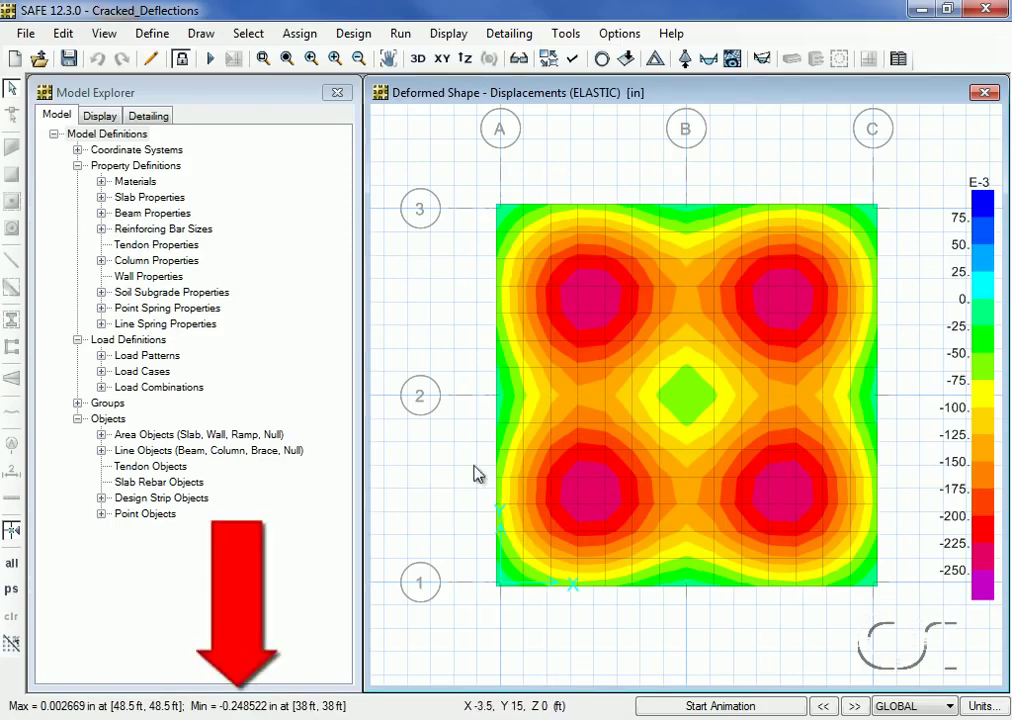
Display the deformed shape for the IMMEDIATE-ALL LOADS load case
left_click(460, 34)
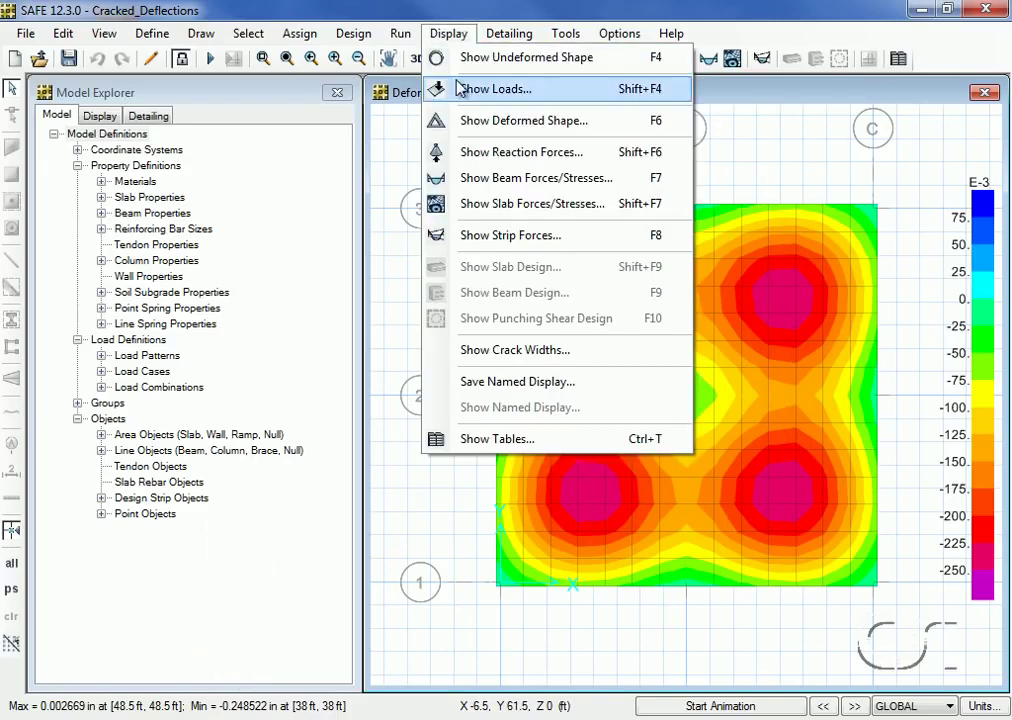
left_click(470, 121)
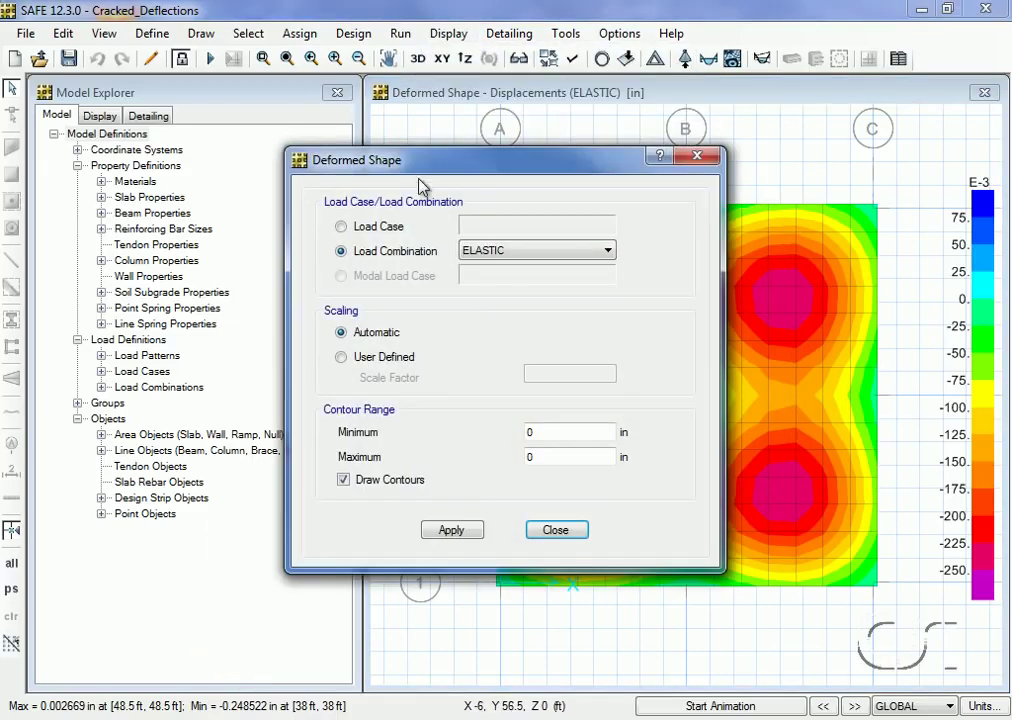
left_click(357, 228)
left_click(528, 226)
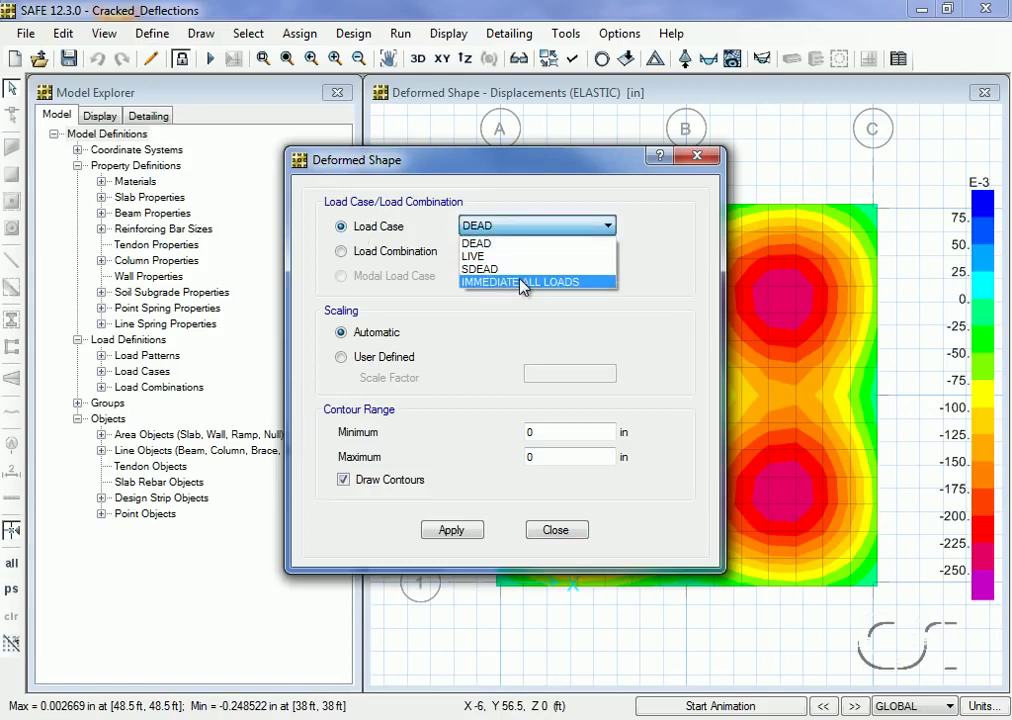
left_click(545, 283)
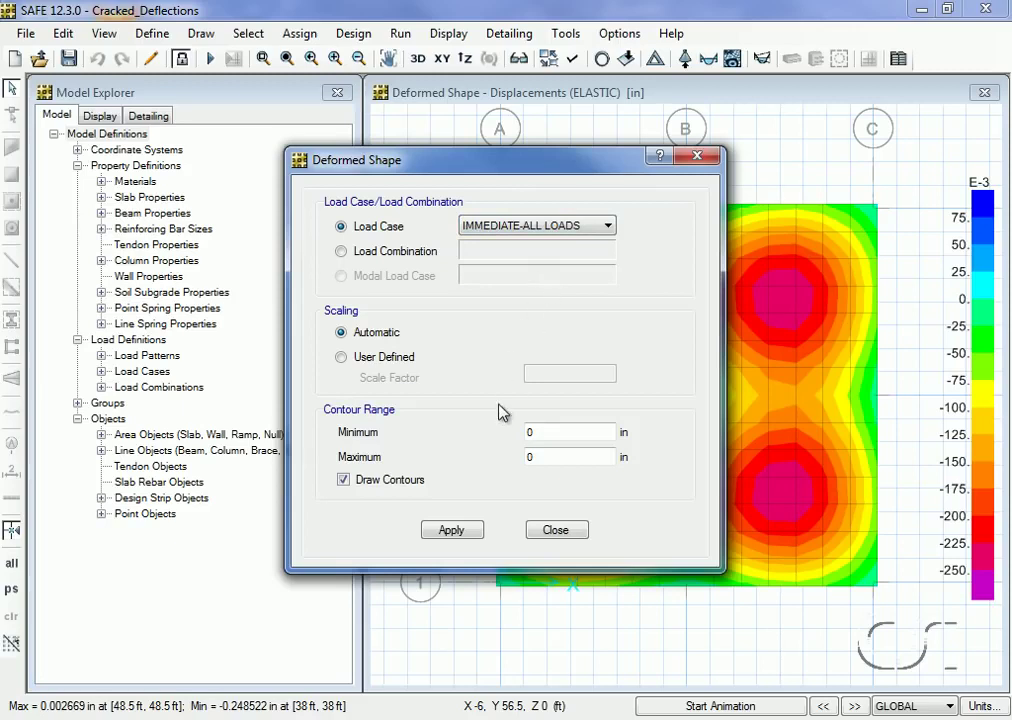
left_click(451, 529)
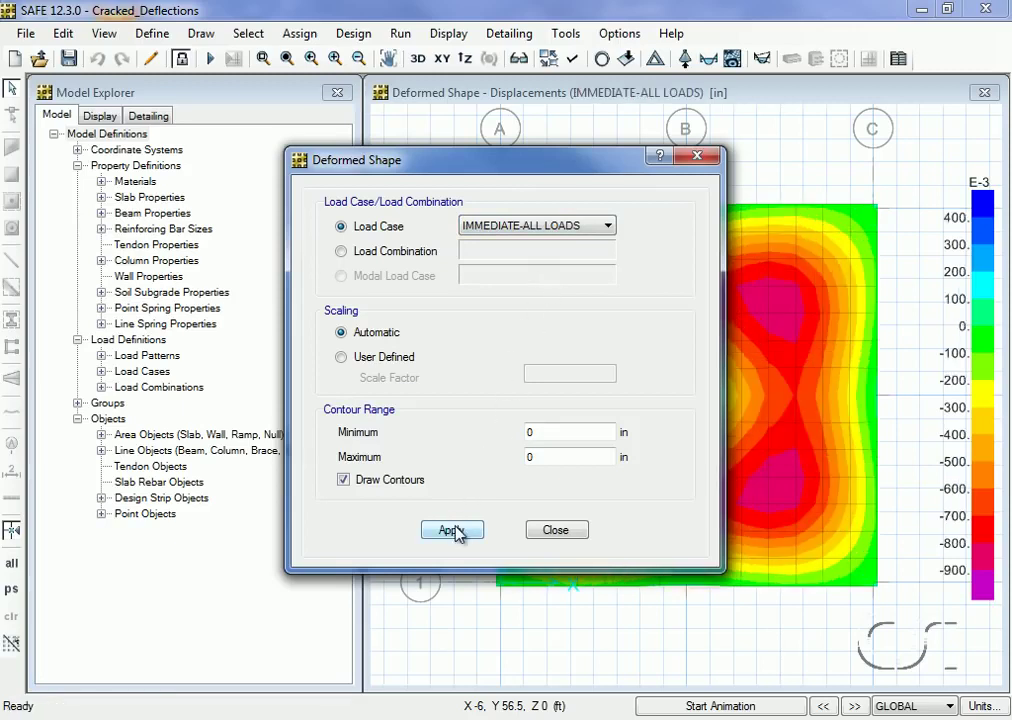
left_click(553, 532)
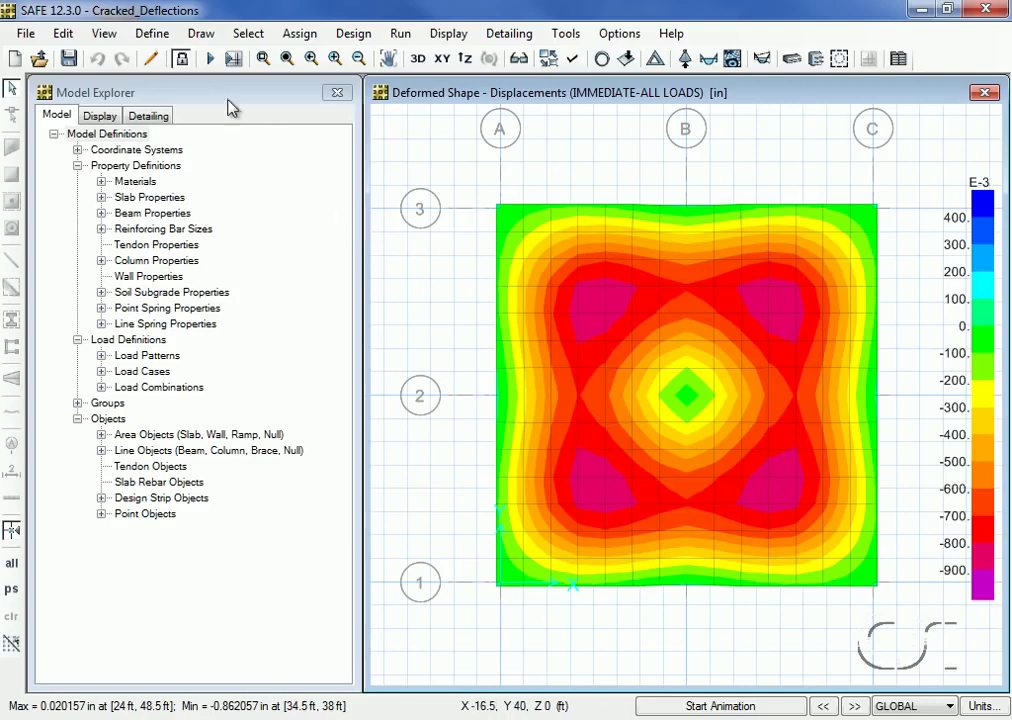
Unlock the model and confirm deleting the analysis results
left_click(183, 62)
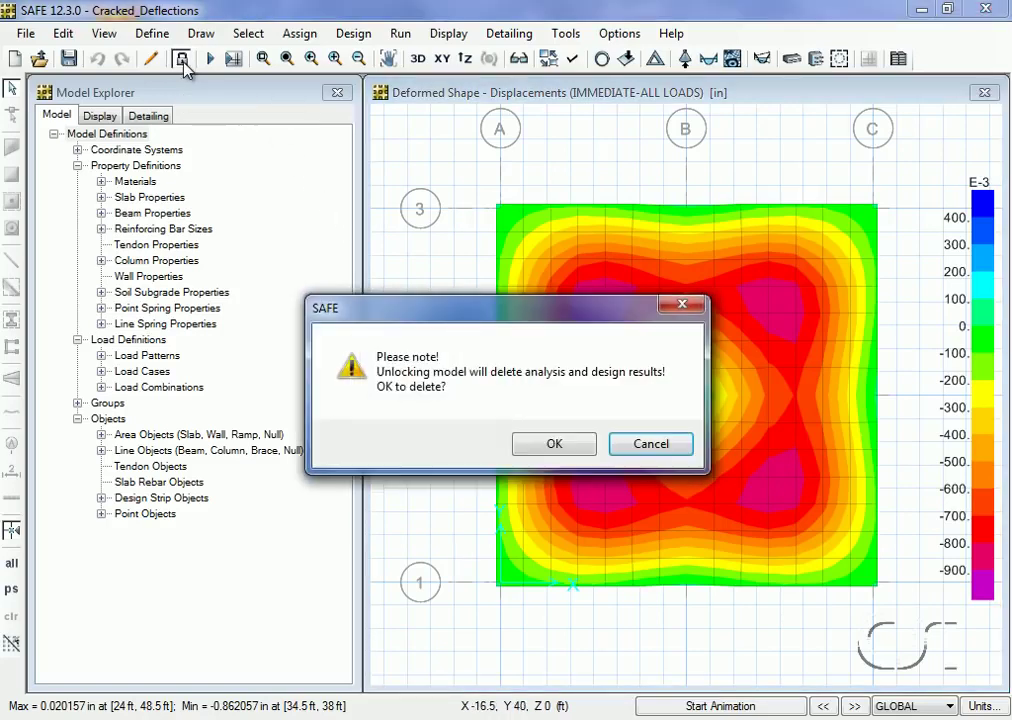
left_click(556, 447)
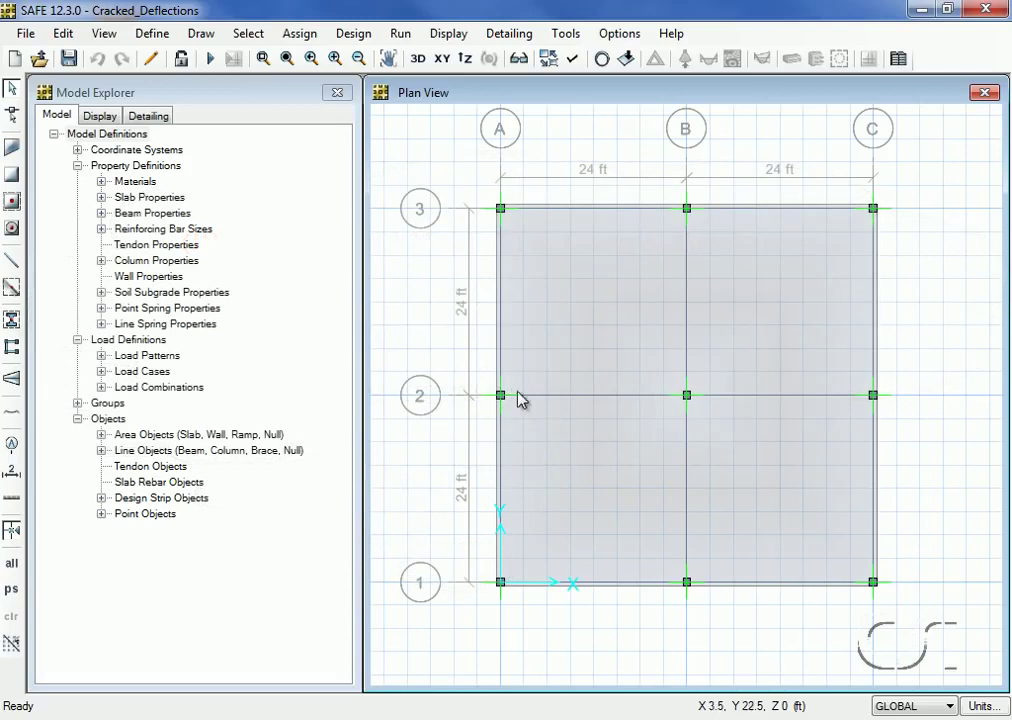
Create a load case named LONG TERM - SUSTAINED of type Nonlinear (Long Term Cracked)
left_click(152, 36)
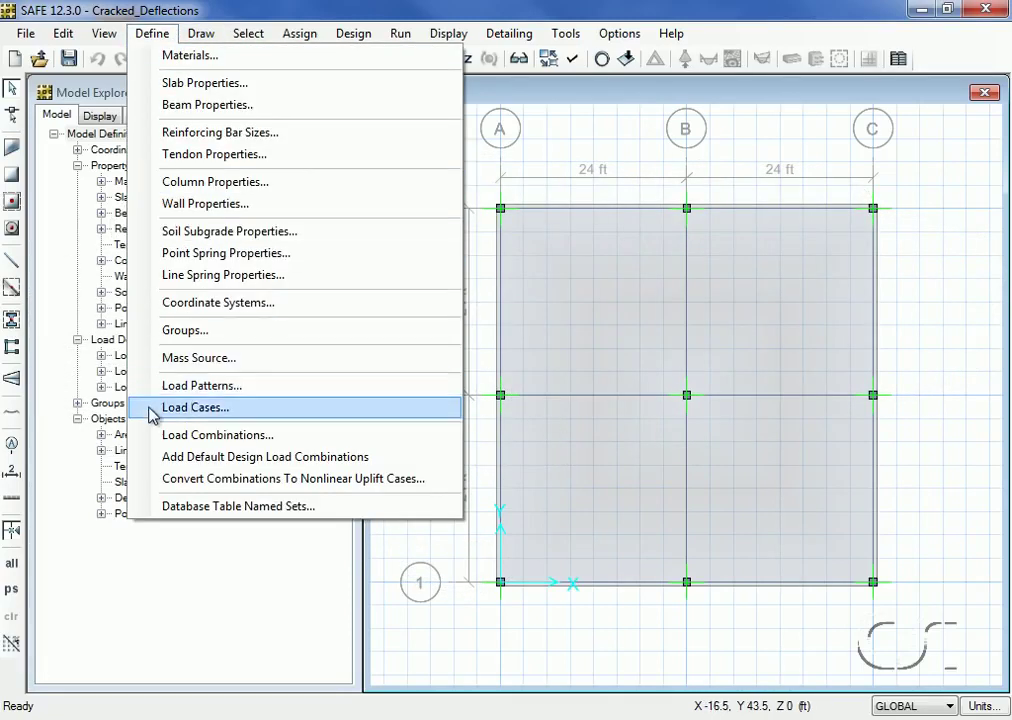
left_click(224, 410)
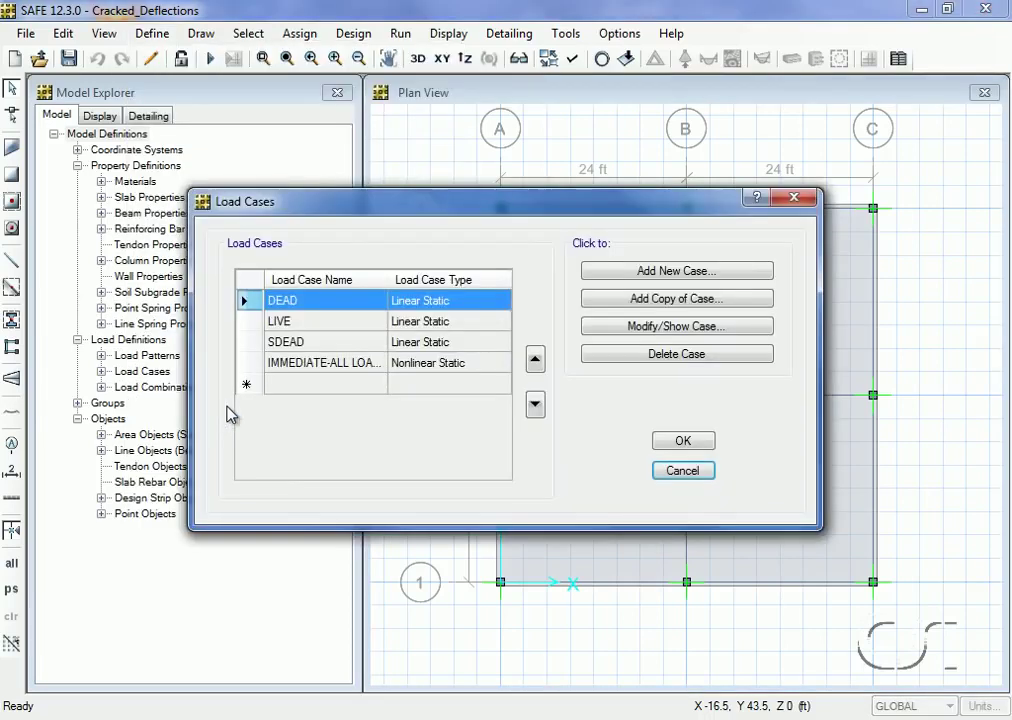
left_click(664, 274)
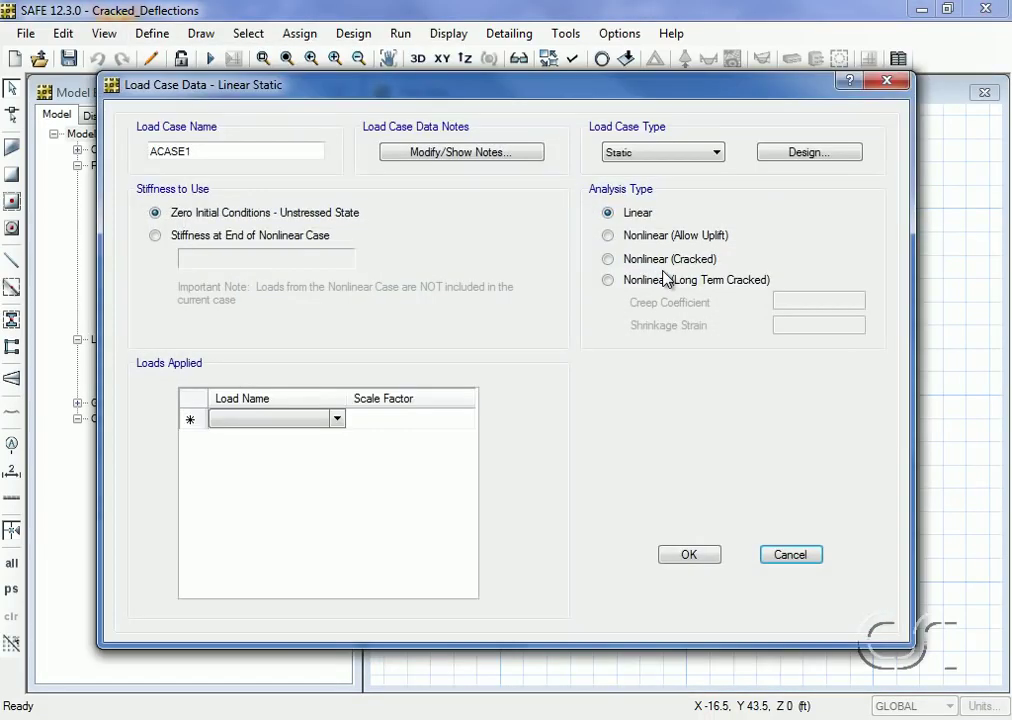
double_click(211, 151)
type("LONG TEM")
key("BackSpace")
type("RM - SUSTAINED")
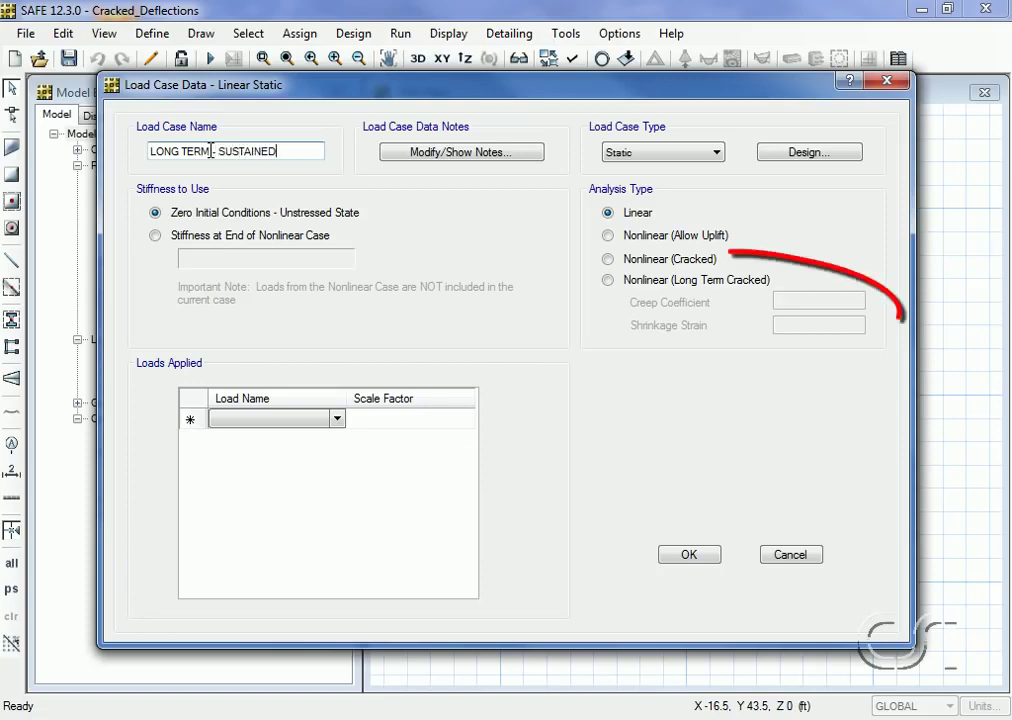
left_click(609, 281)
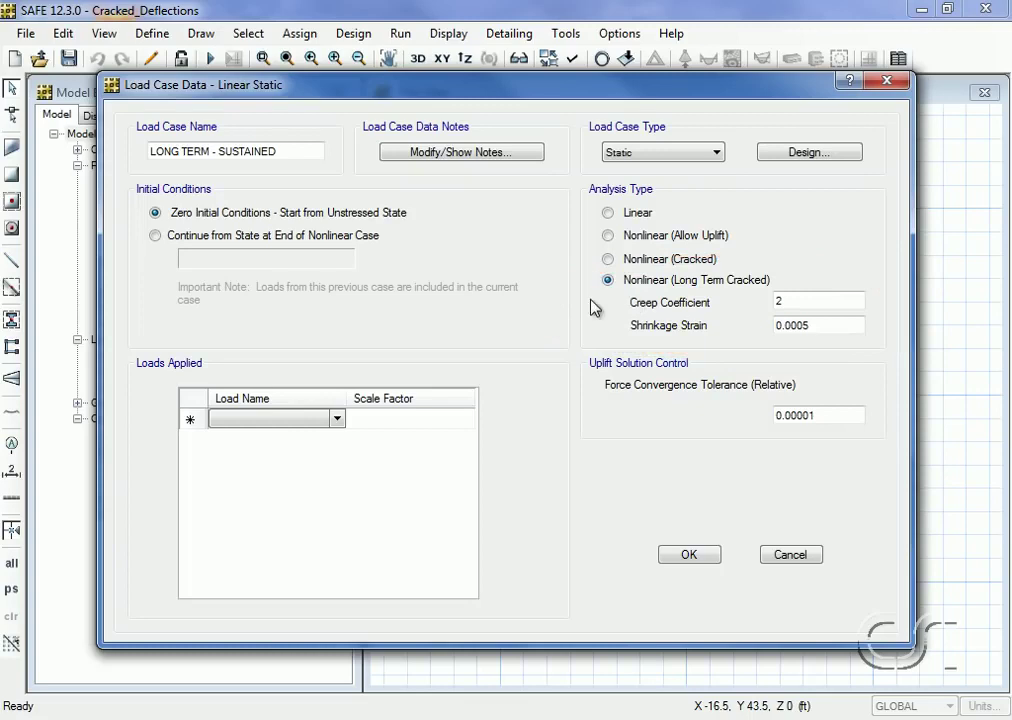
Apply DEAD 1, SDEAD 1 and LIVE 0.25 to LONG TERM - SUSTAINED and save it
left_click(338, 421)
left_click(338, 421)
left_click(284, 369)
left_click(362, 422)
left_click(339, 442)
left_click(338, 442)
left_click(298, 482)
left_click(365, 441)
left_click(339, 461)
left_click(337, 462)
left_click(326, 491)
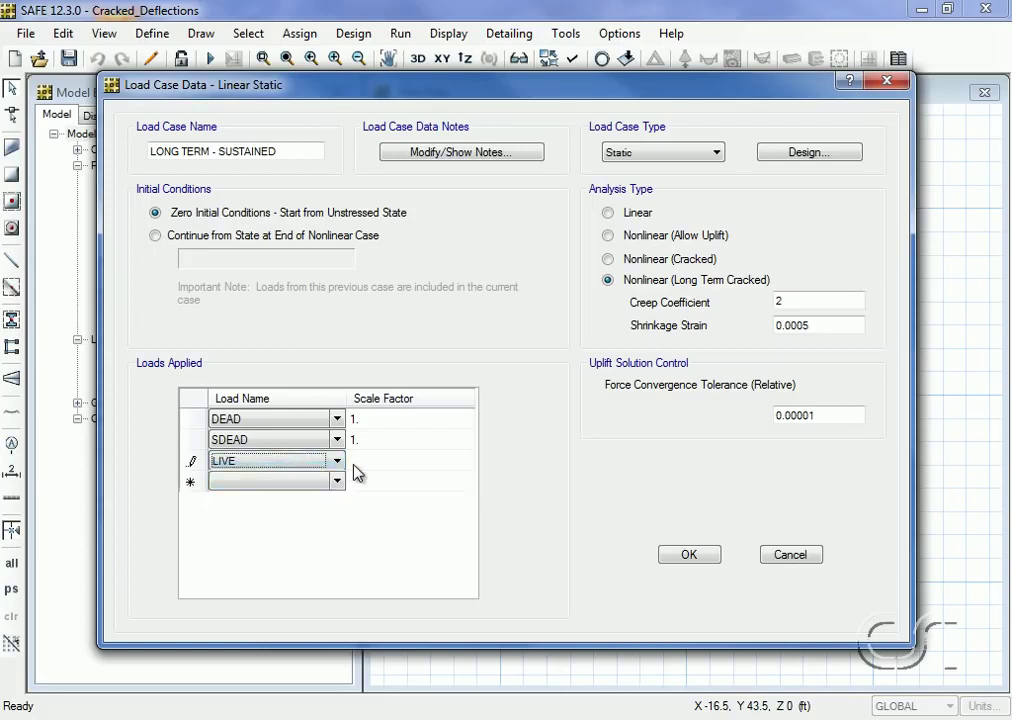
left_click(354, 462)
type("0.25")
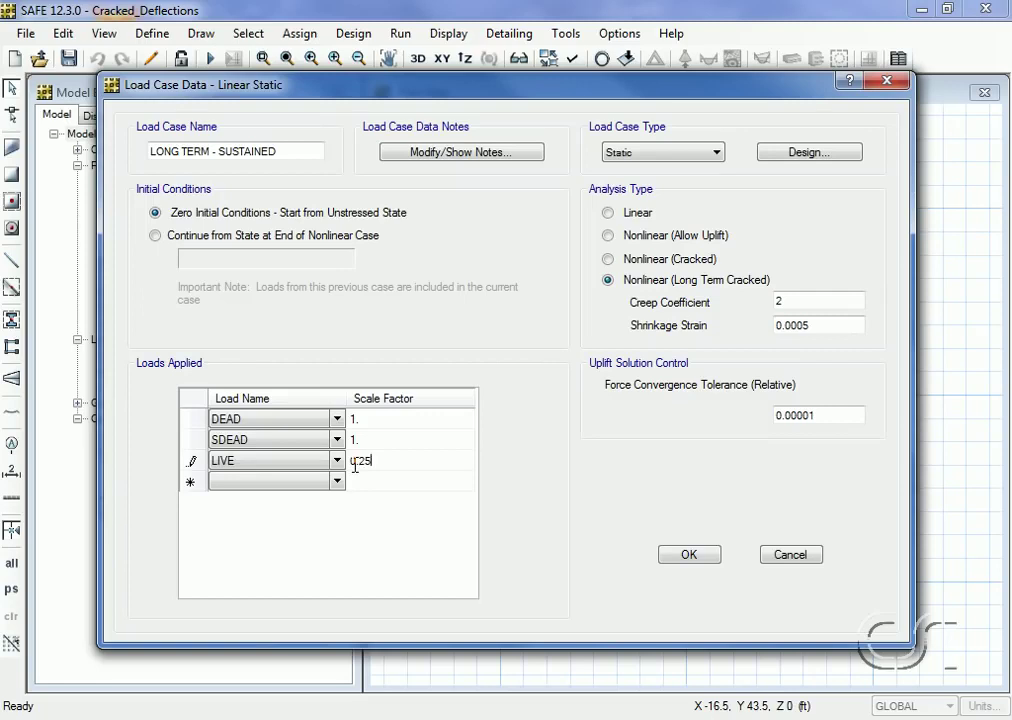
left_click(690, 558)
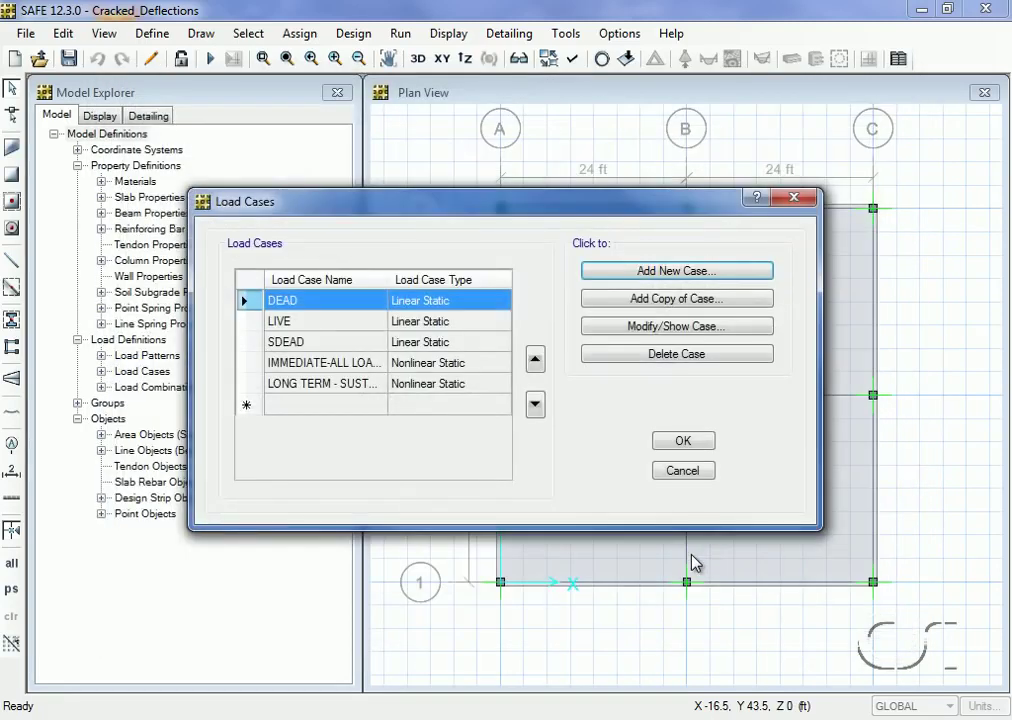
left_click(364, 366)
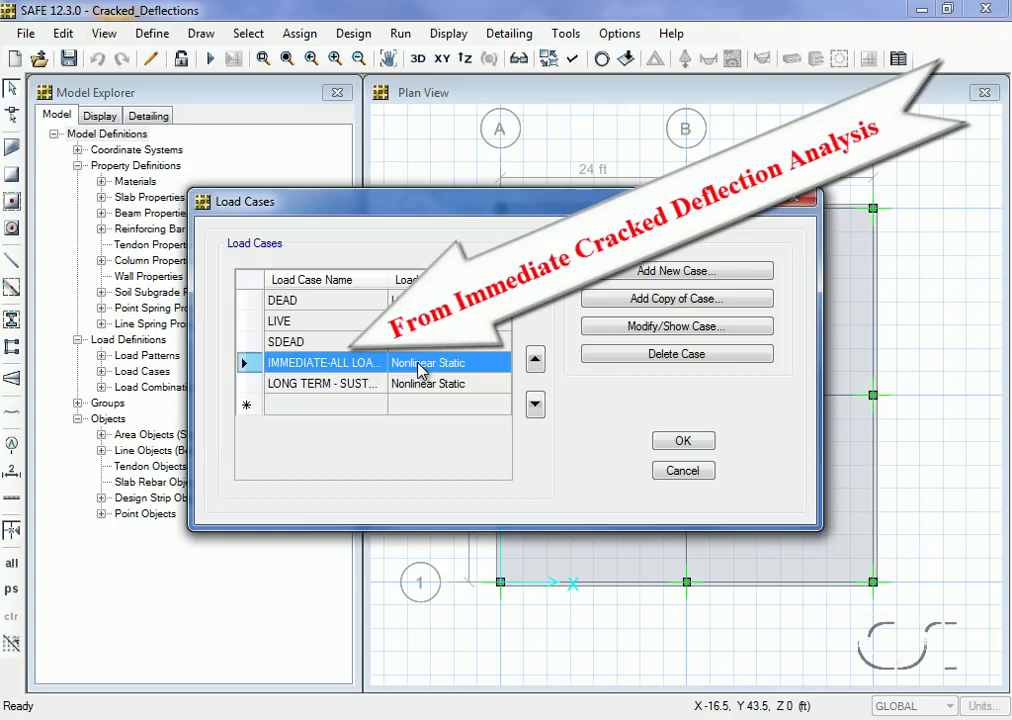
Create a load case named IMMEDIATE - SUSTAINED of type Nonlinear (Cracked)
left_click(665, 271)
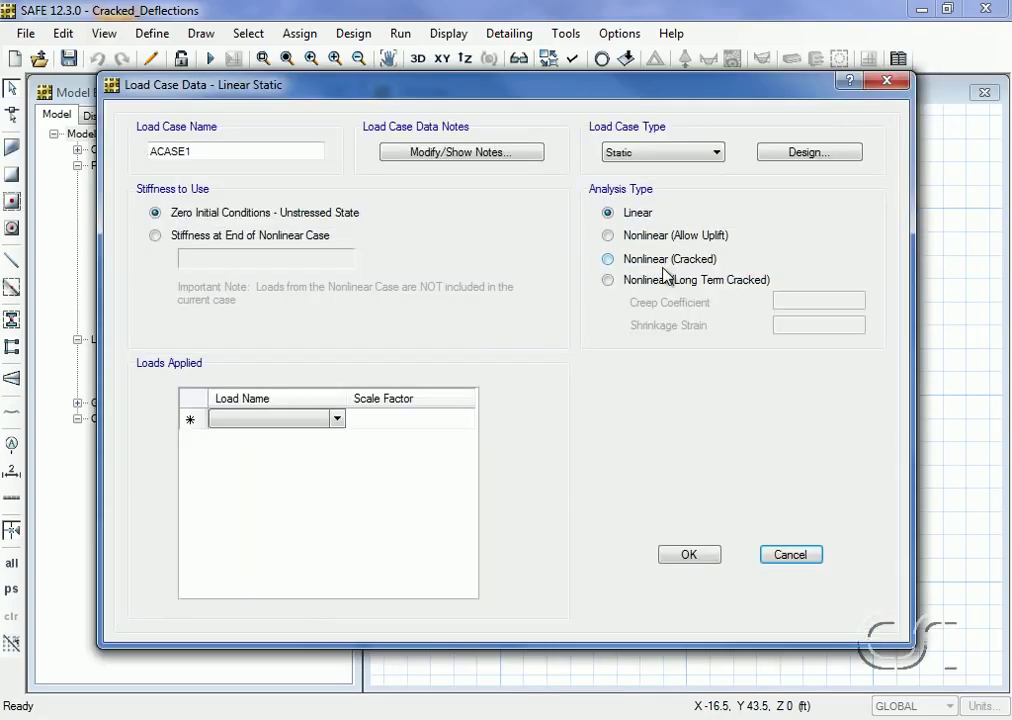
double_click(234, 154)
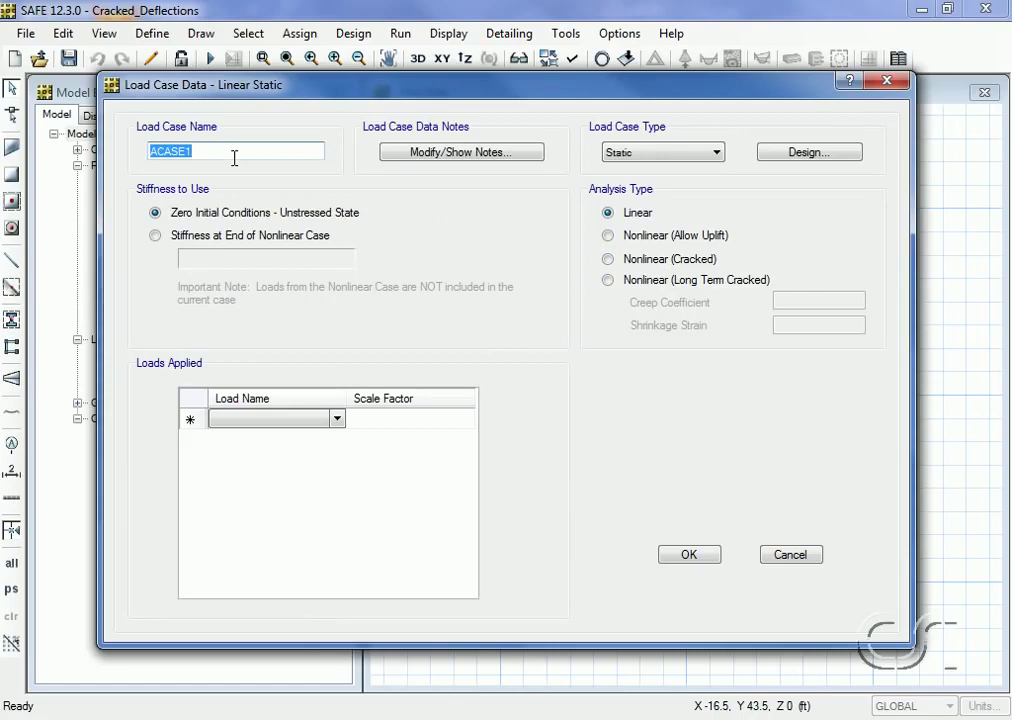
type("IMMEDIATE - S")
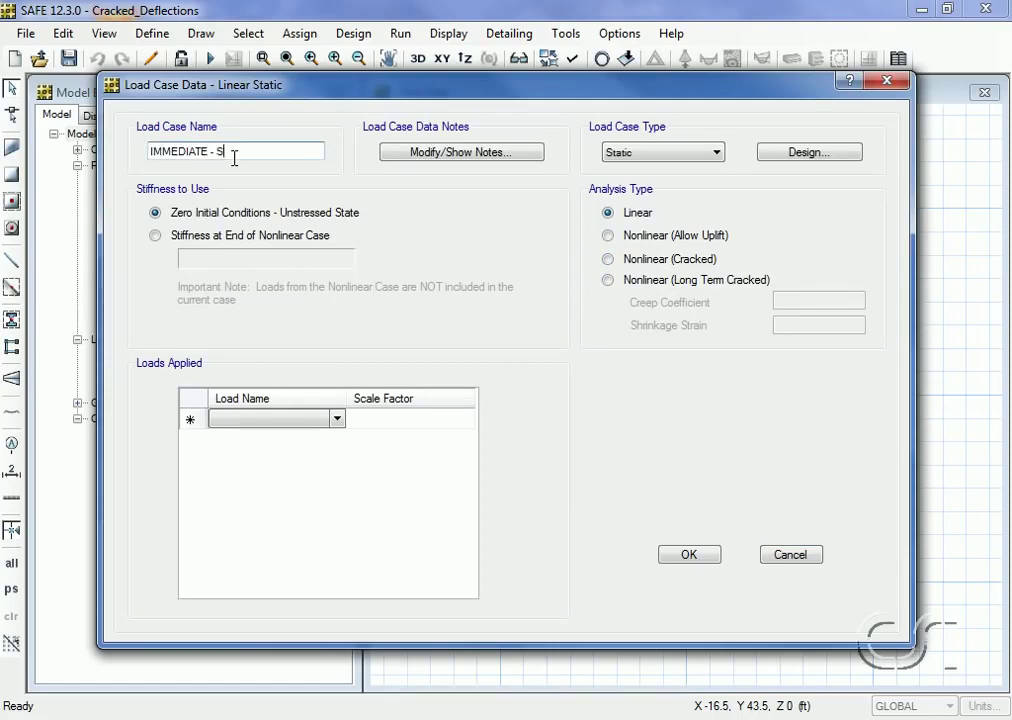
type("USTAINED")
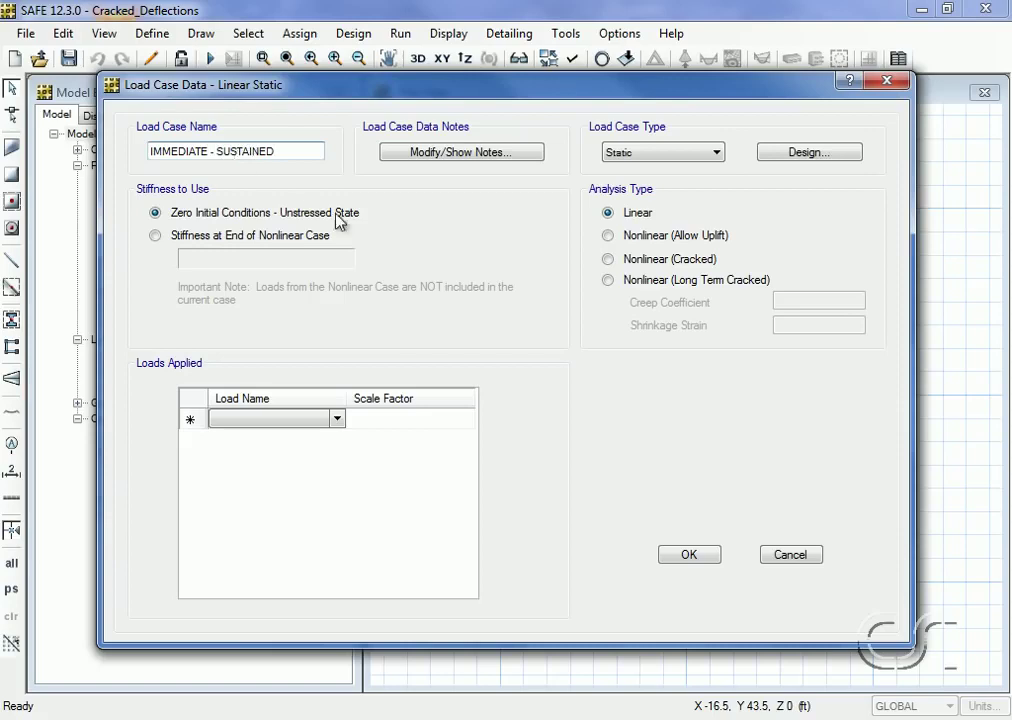
left_click(607, 259)
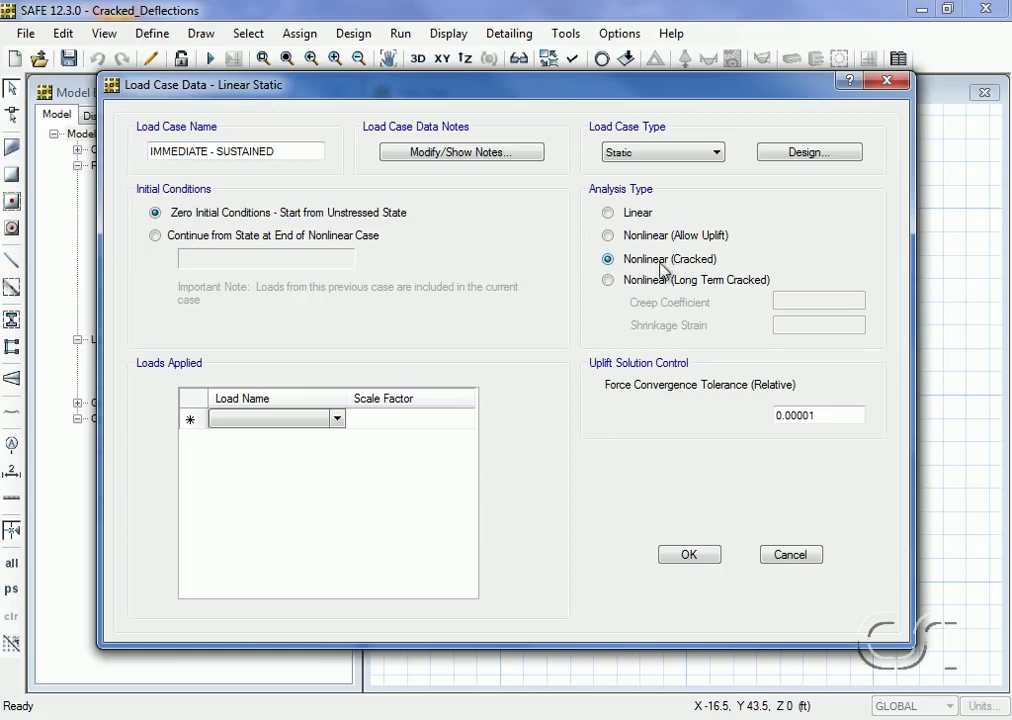
Apply DEAD 1, SDEAD 1 and LIVE 0.25 and confirm the case
left_click(340, 422)
left_click(305, 437)
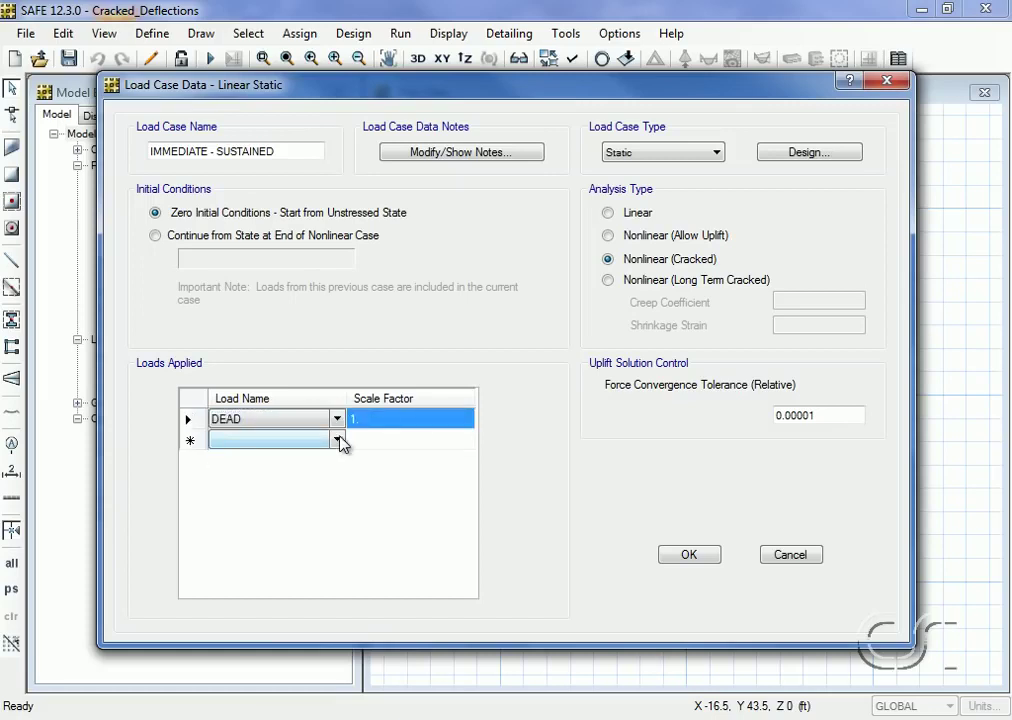
left_click(340, 442)
left_click(340, 443)
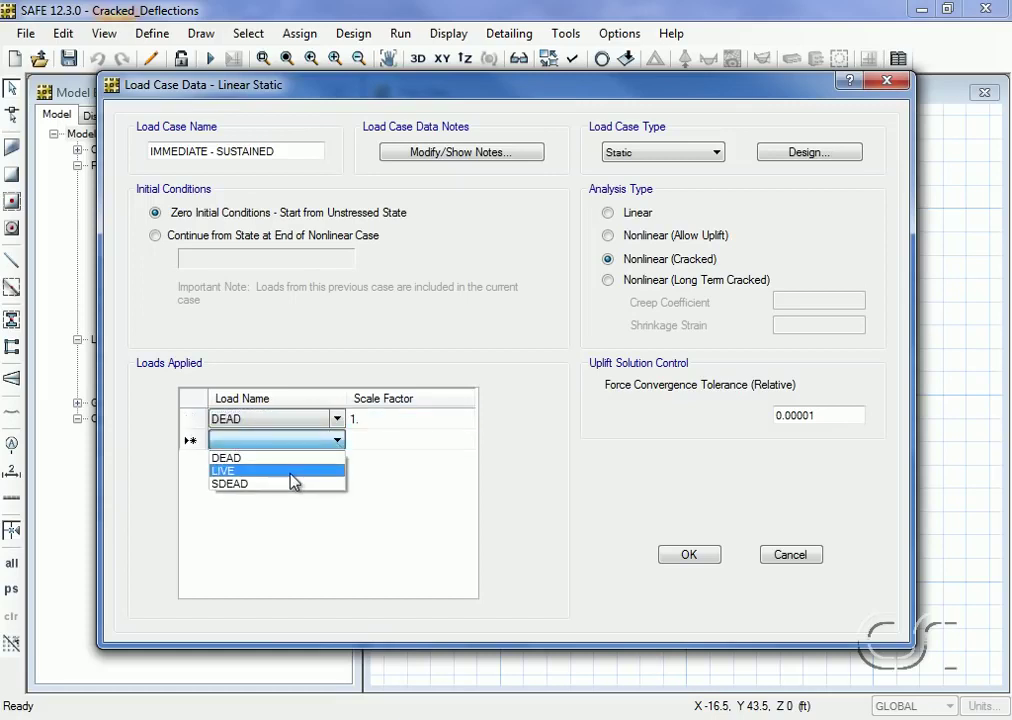
left_click(288, 489)
left_click(358, 443)
left_click(340, 461)
left_click(338, 460)
left_click(311, 489)
left_click(359, 460)
type("0.25")
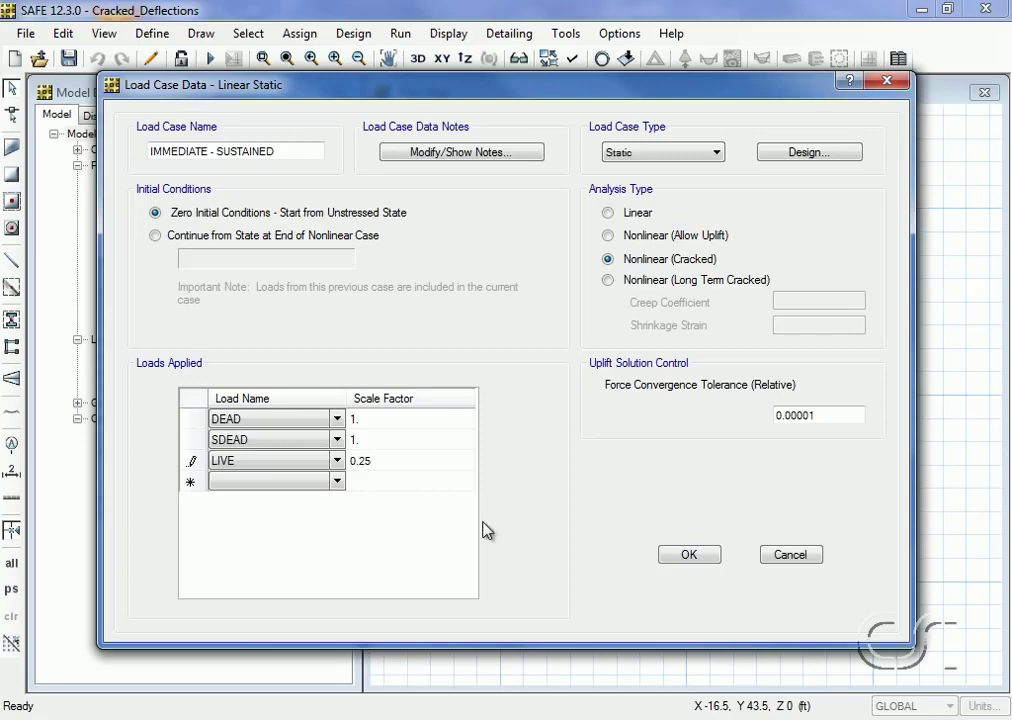
left_click(690, 555)
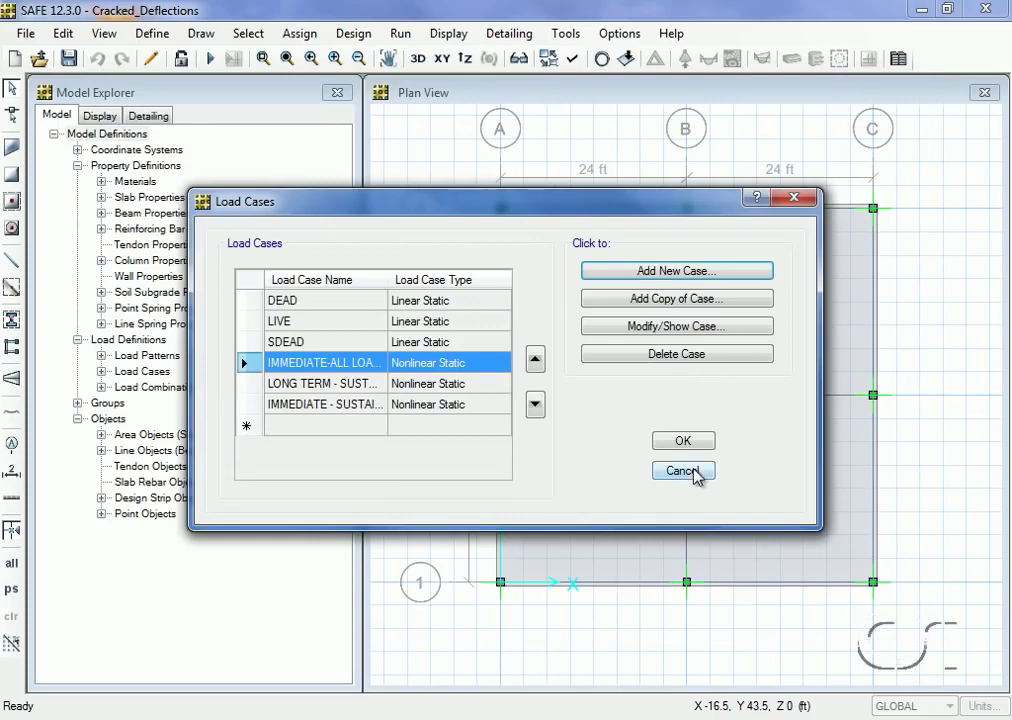
Start a new load combination named LONG TERM
left_click(690, 442)
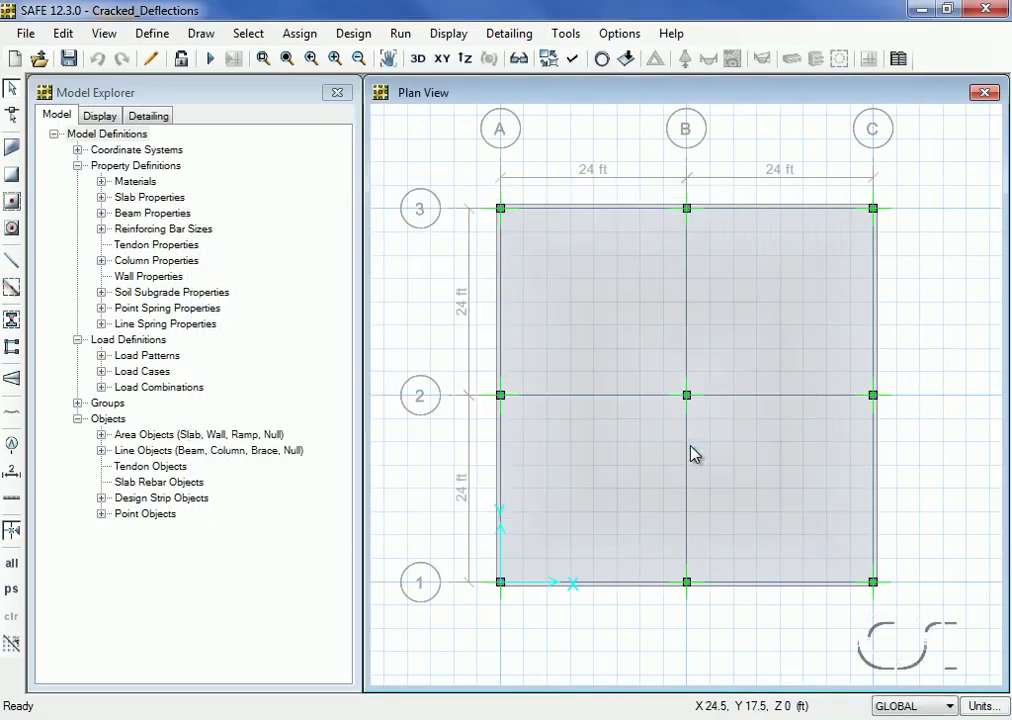
left_click(147, 40)
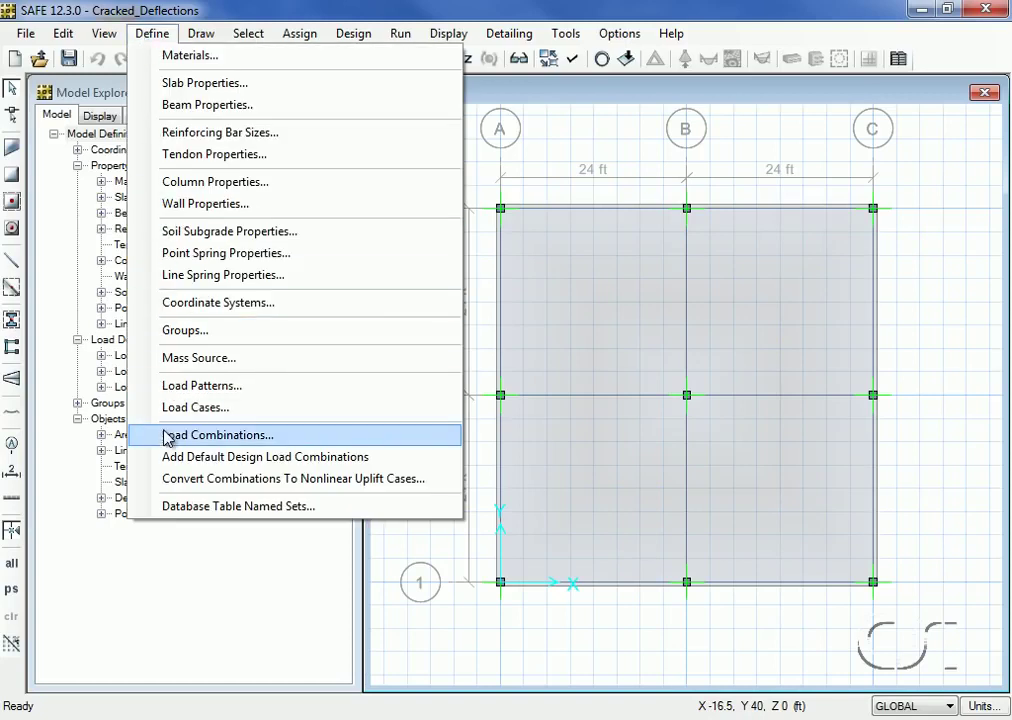
left_click(218, 437)
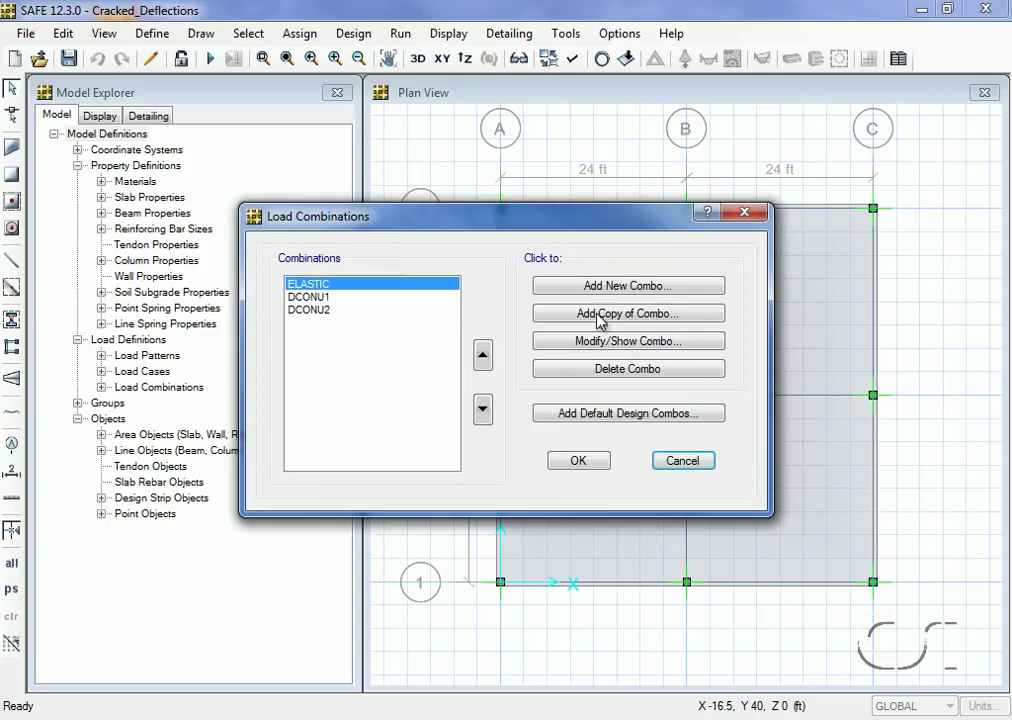
left_click(620, 287)
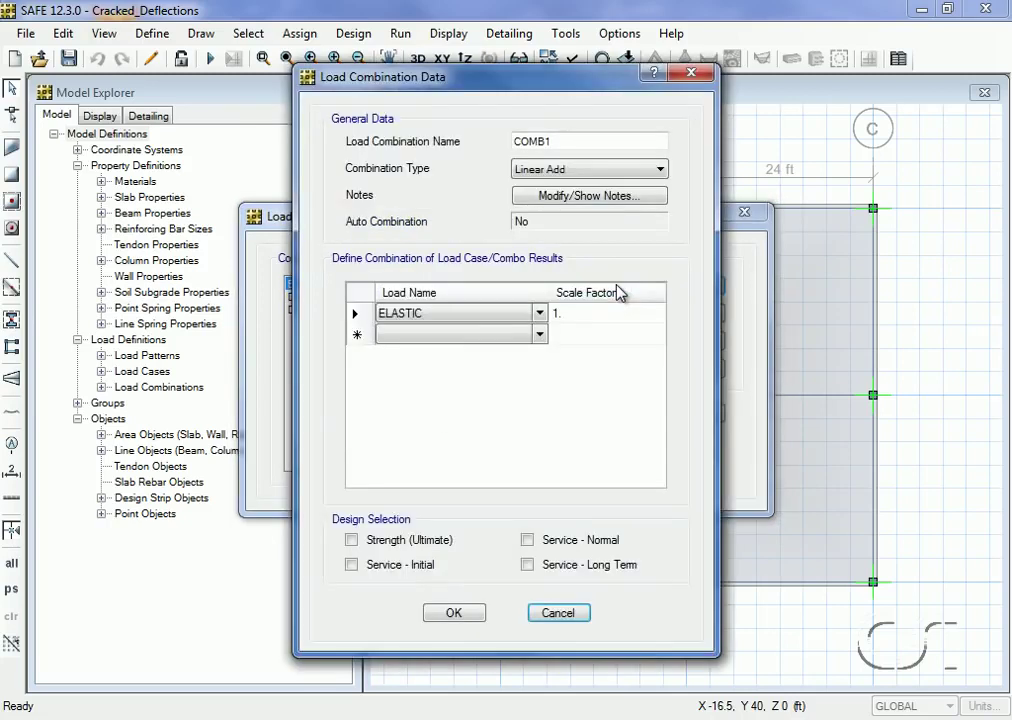
double_click(572, 138)
type("LON")
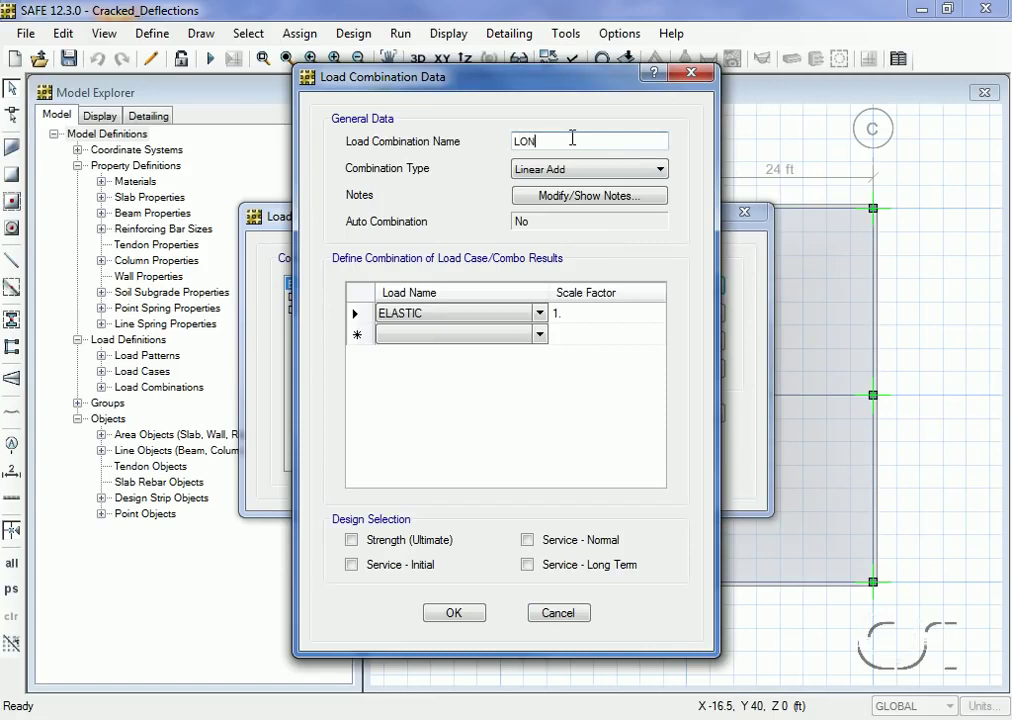
type("G TERM")
Add LONG TERM - SUSTAINED 1, IMMEDIATE-ALL LOADS 1 and IMMEDIATE - SUSTAINED -1, then save
left_click(540, 314)
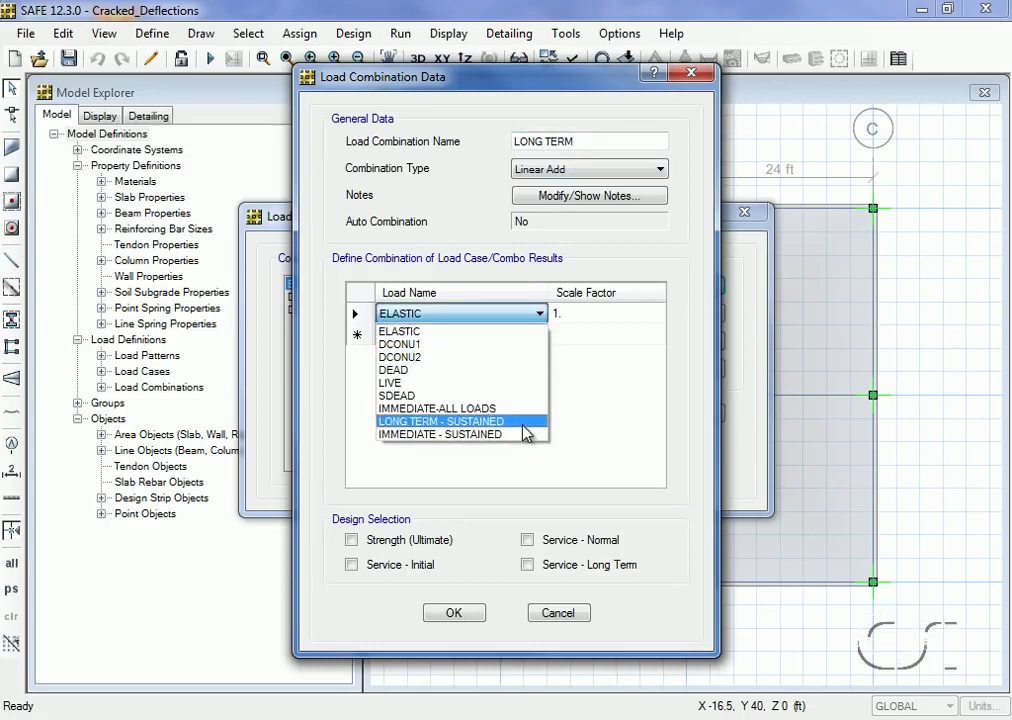
left_click(522, 422)
left_click(539, 336)
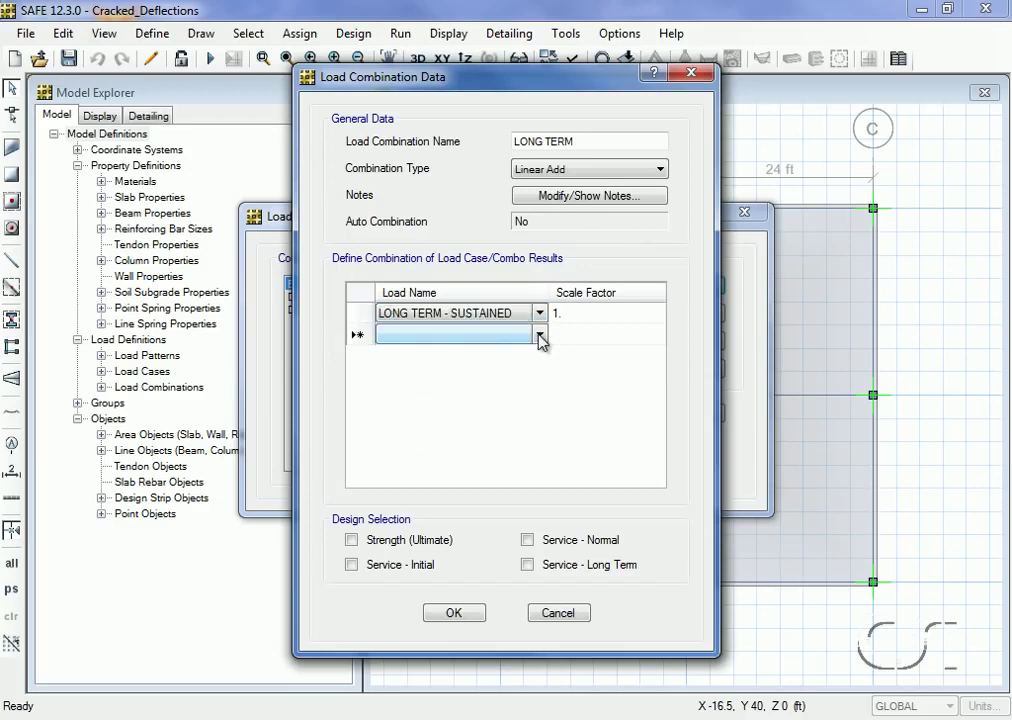
left_click(539, 336)
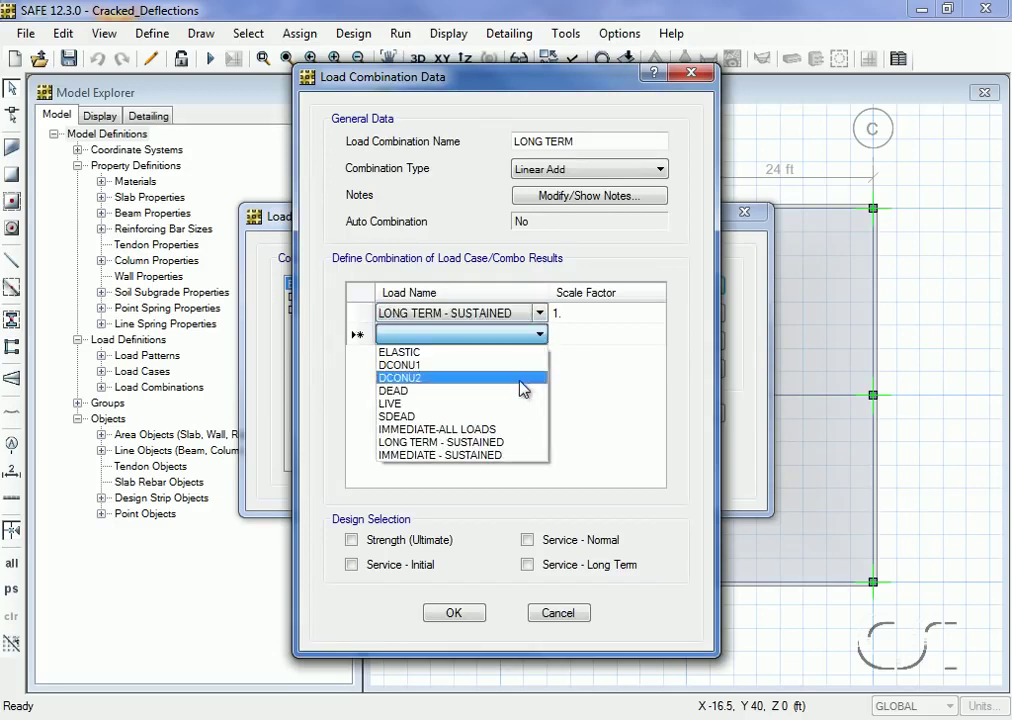
left_click(512, 428)
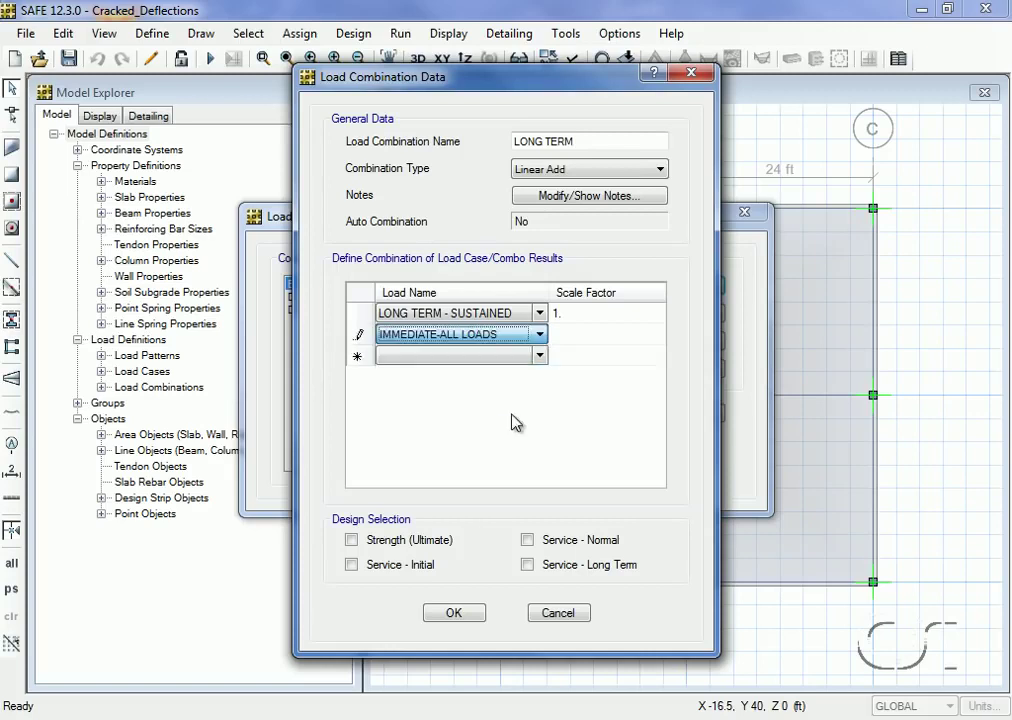
left_click(558, 336)
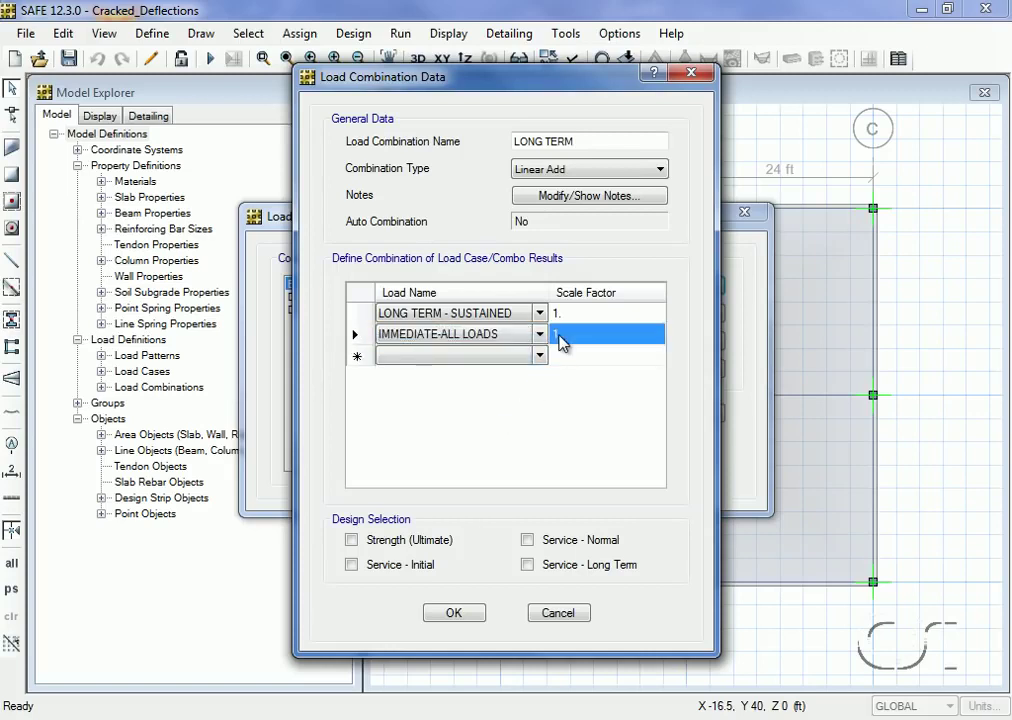
left_click(541, 358)
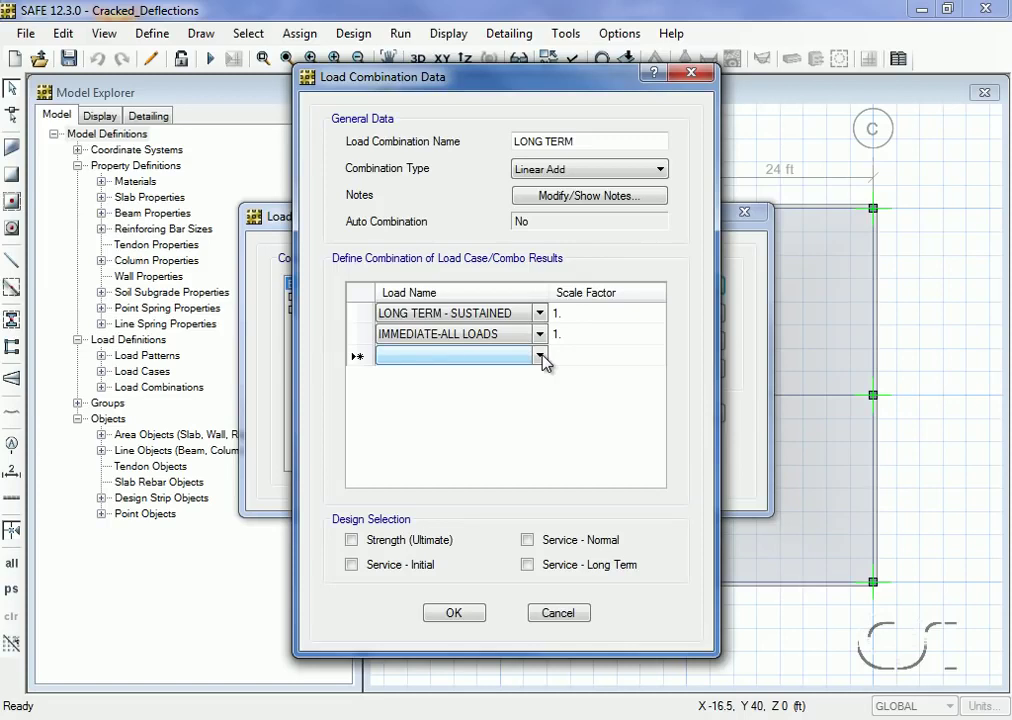
left_click(541, 358)
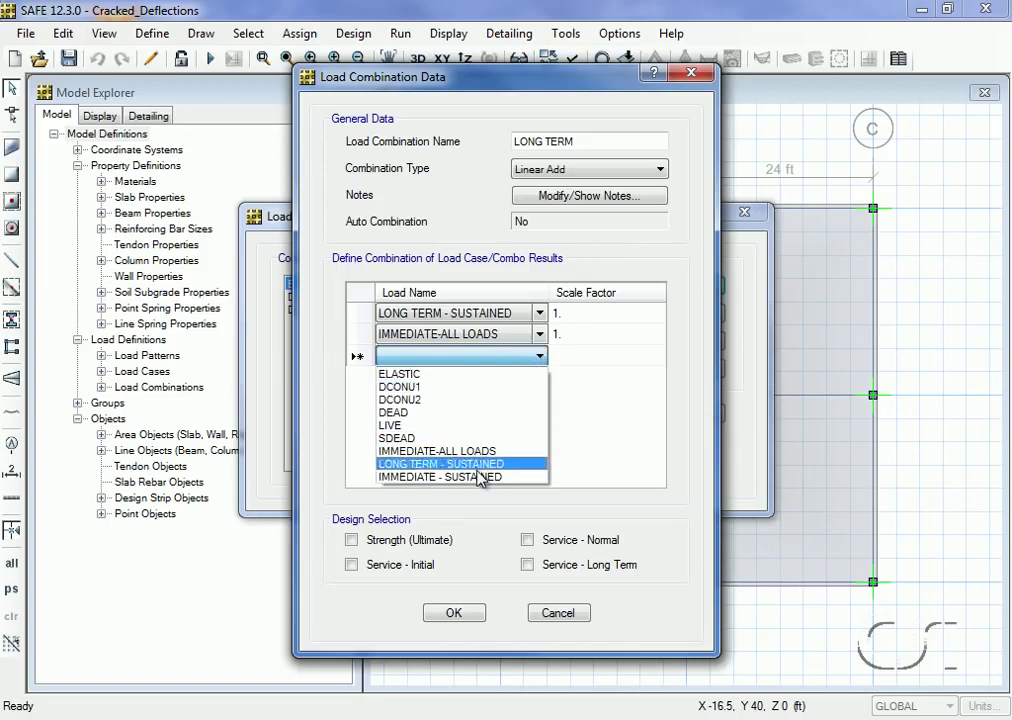
left_click(478, 477)
left_click(562, 360)
type("-1")
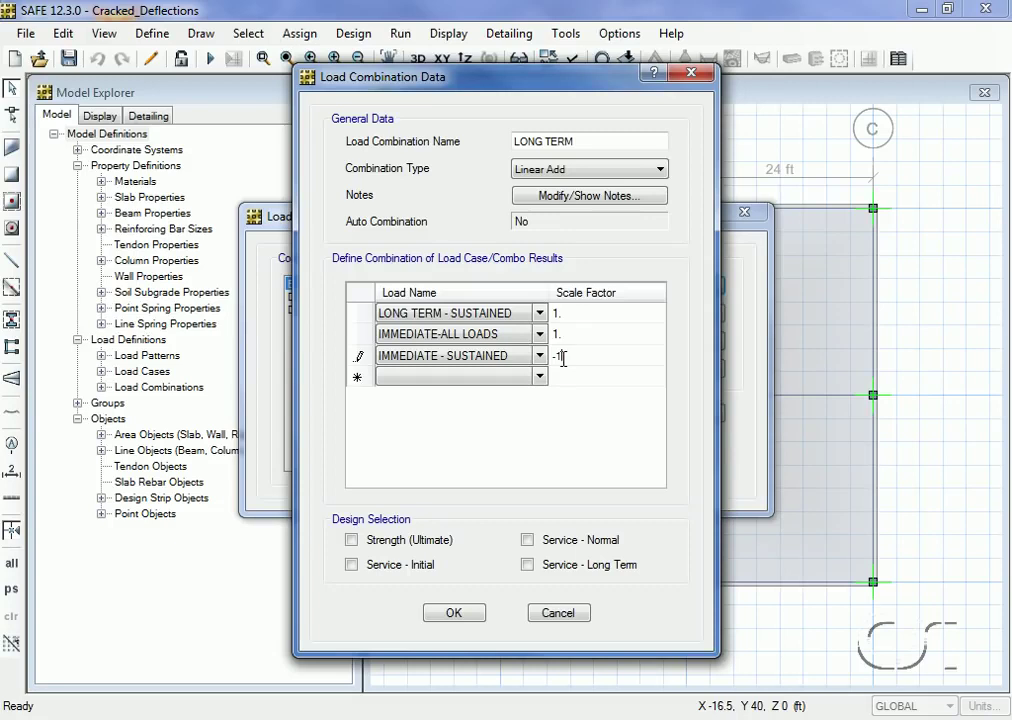
left_click(457, 619)
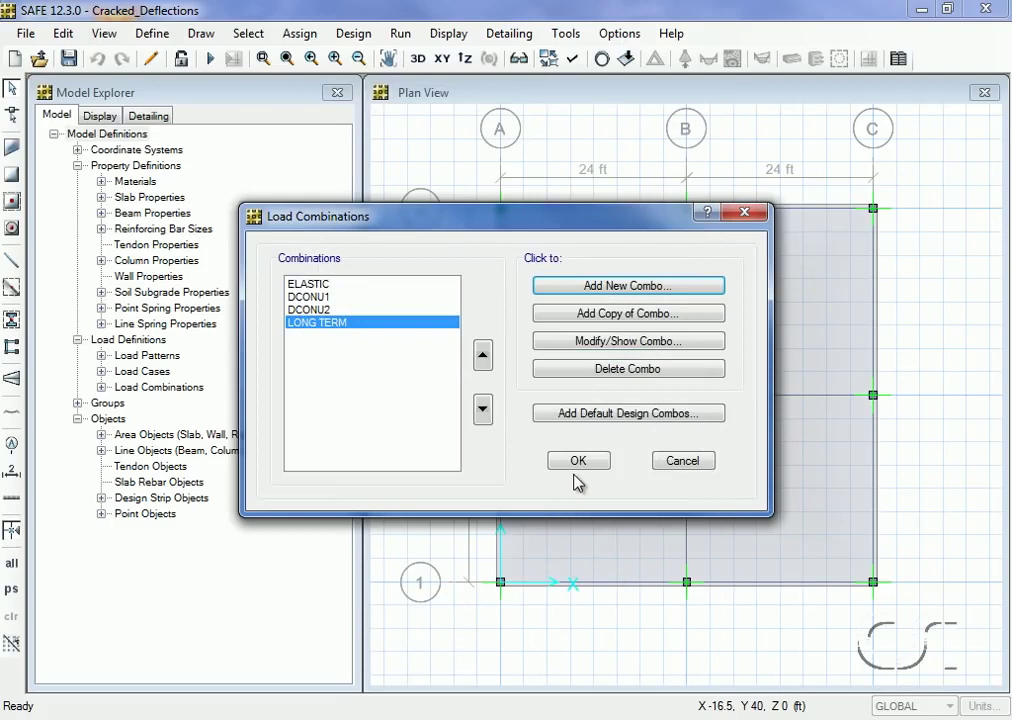
Close the load combinations list and rerun the analysis and design with cracking reanalyses
left_click(579, 463)
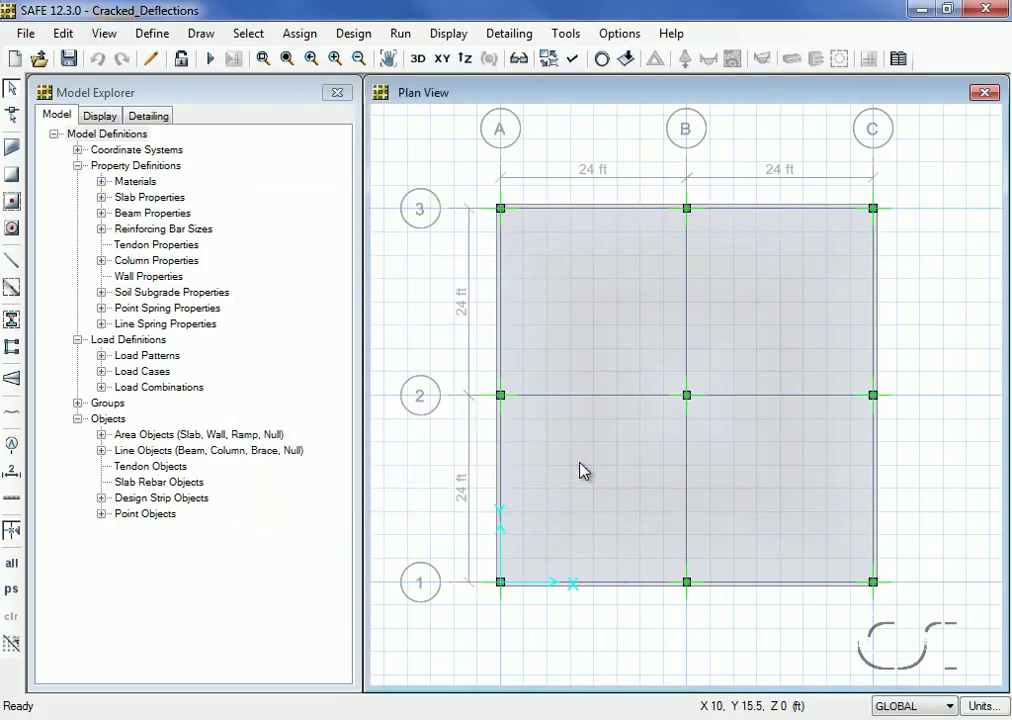
left_click(404, 38)
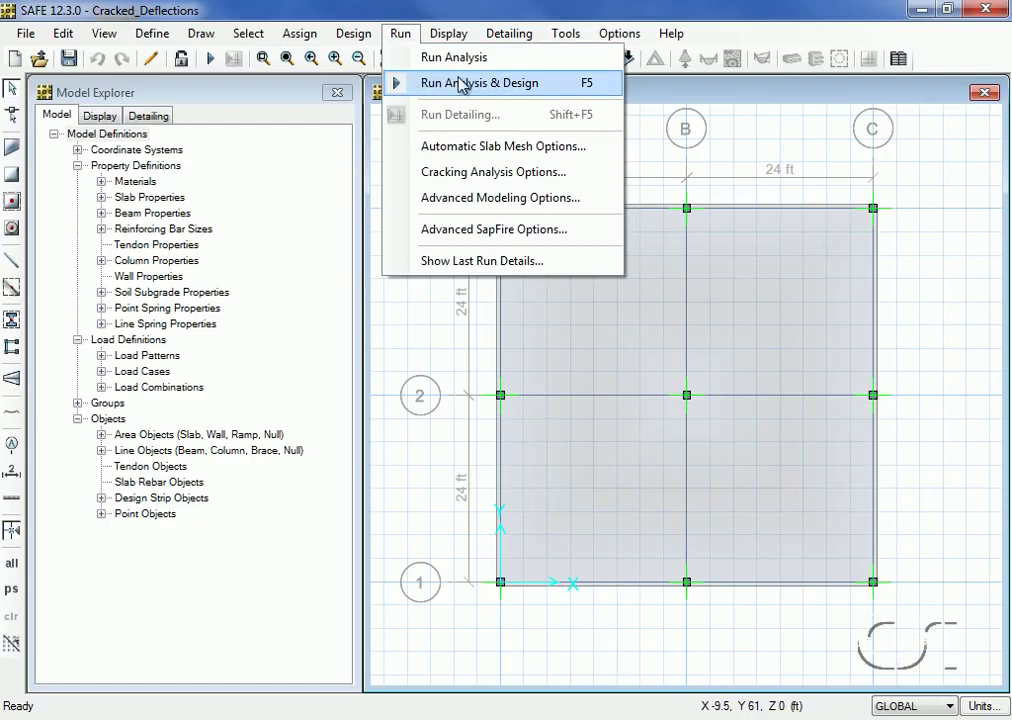
left_click(409, 84)
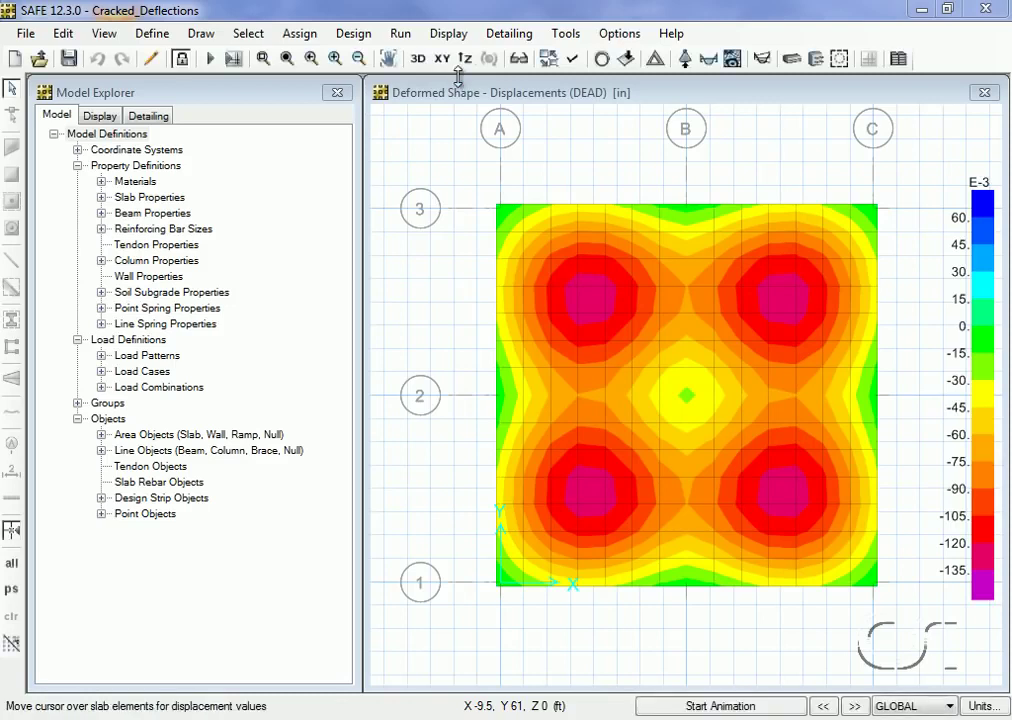
Plot the deformed-shape displacement contour for the LONG TERM load combination
left_click(655, 59)
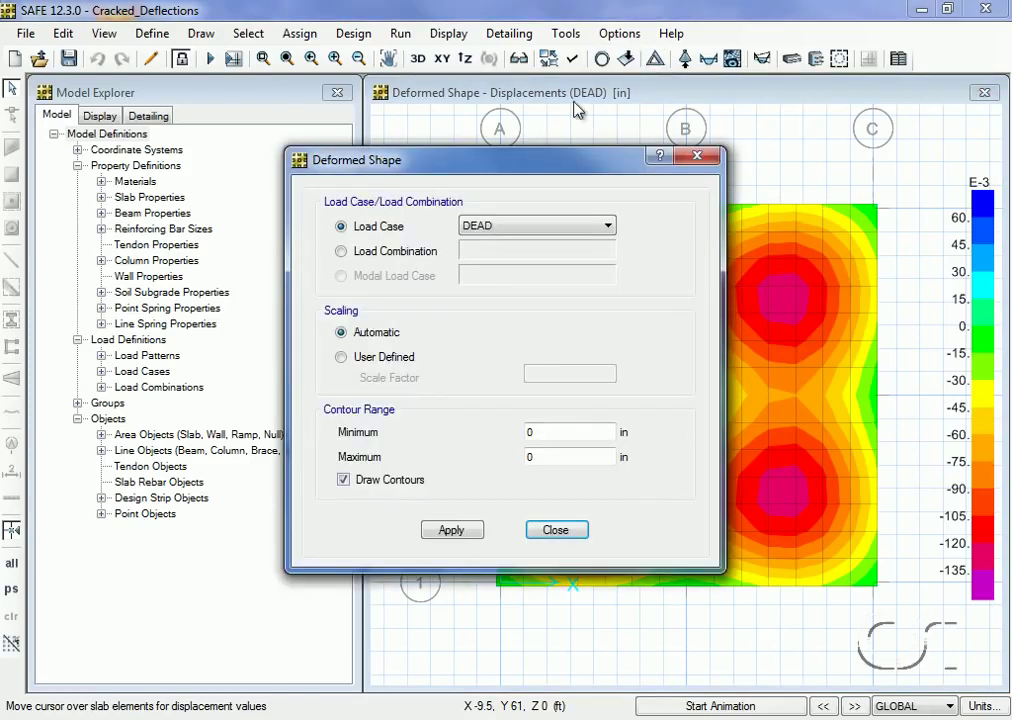
left_click(342, 252)
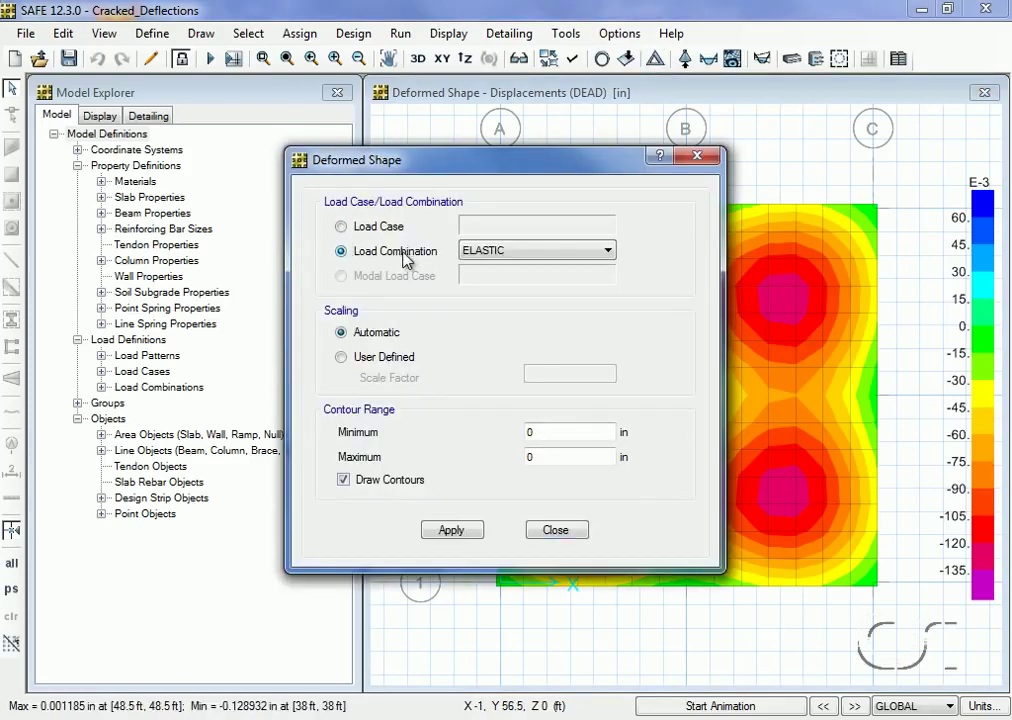
left_click(487, 255)
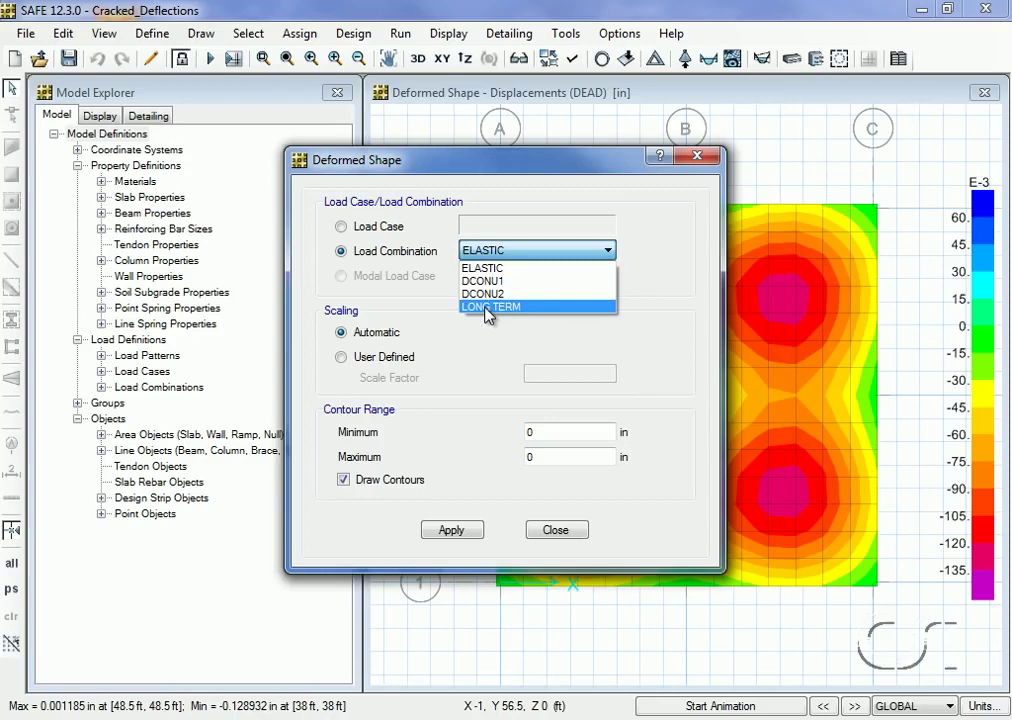
left_click(503, 307)
left_click(454, 531)
left_click(553, 531)
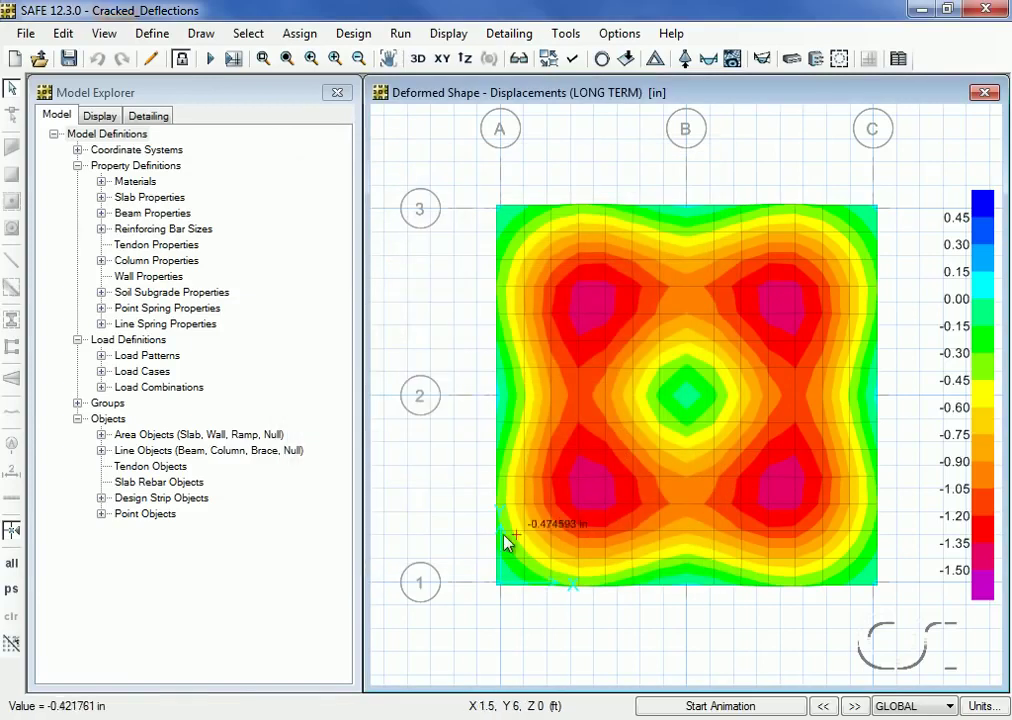